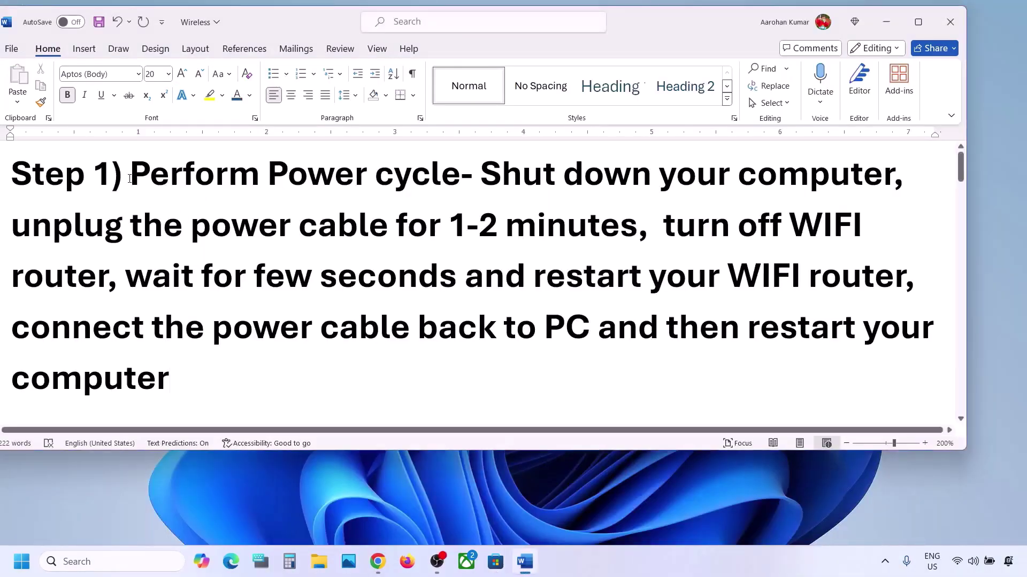
- Read the power cycle heading of Step 1 and view the computer's shutdown and restart options
{"action": "left_click_drag", "start_coordinate": [355, 183], "coordinate": [459, 181]}
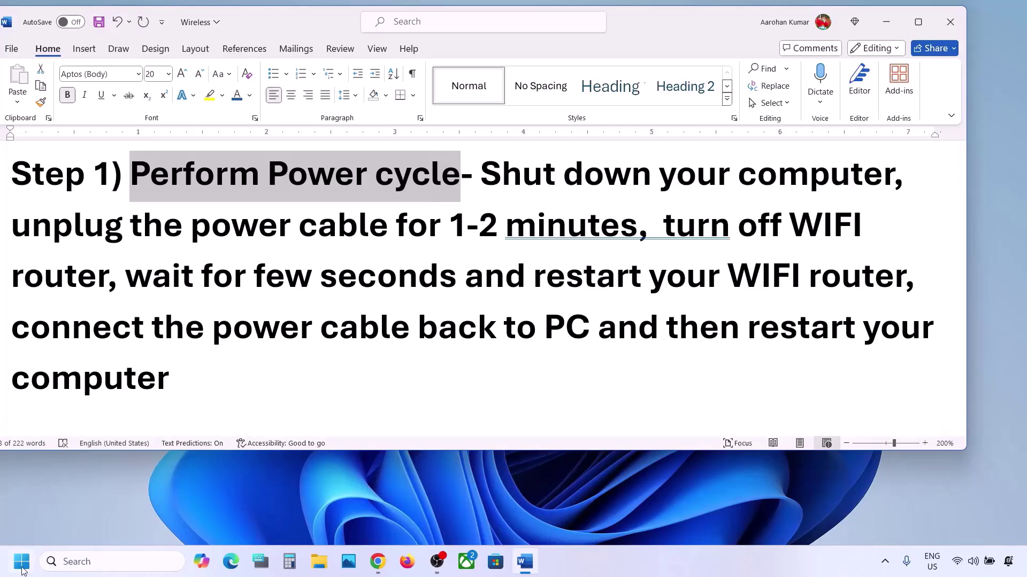
{"action": "left_click", "coordinate": [21, 562]}
{"action": "left_click", "coordinate": [389, 516]}
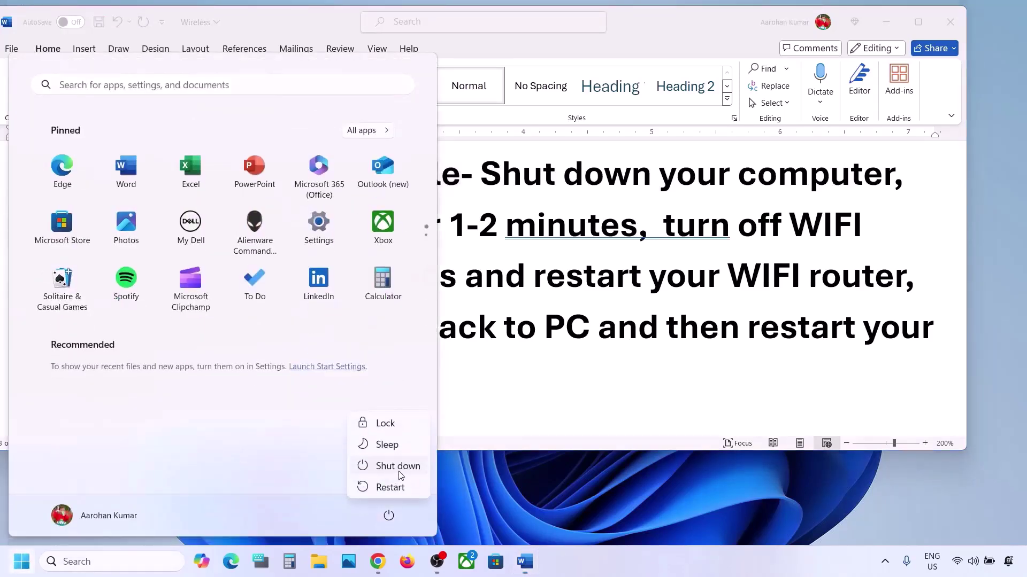
{"action": "key", "text": "Escape"}
{"action": "key", "text": "Escape"}
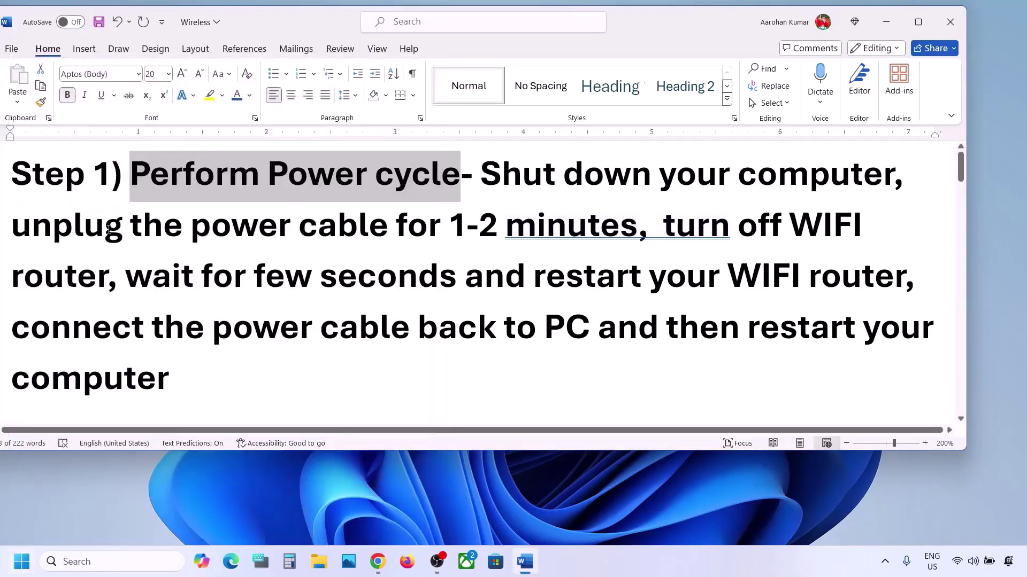
- Read the rest of Step 1 on unplugging the power cable, restarting the WIFI router and restarting the computer
{"action": "left_click_drag", "start_coordinate": [42, 230], "coordinate": [593, 237]}
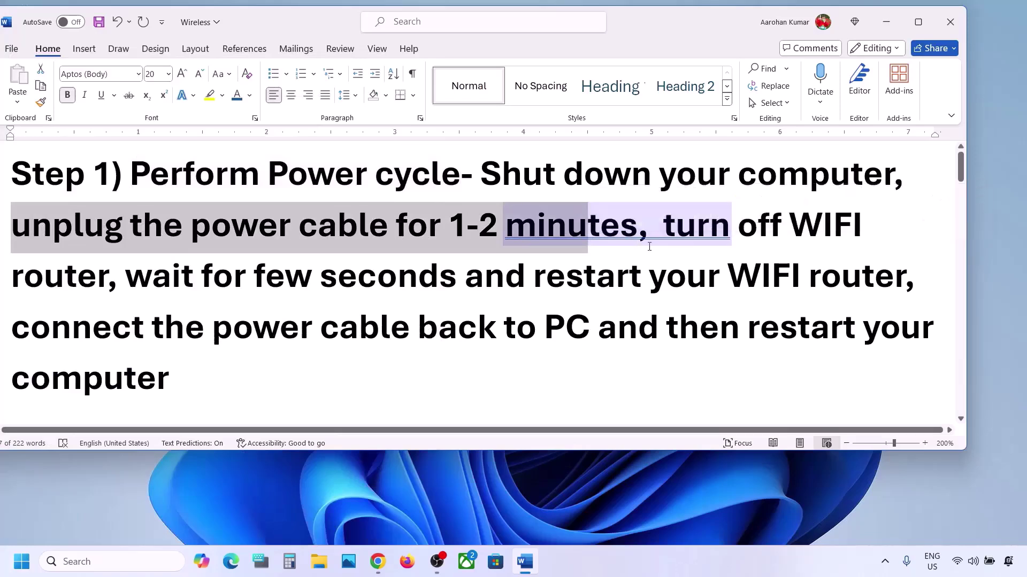
{"action": "left_click", "coordinate": [664, 234]}
{"action": "left_click_drag", "start_coordinate": [665, 228], "coordinate": [130, 287]}
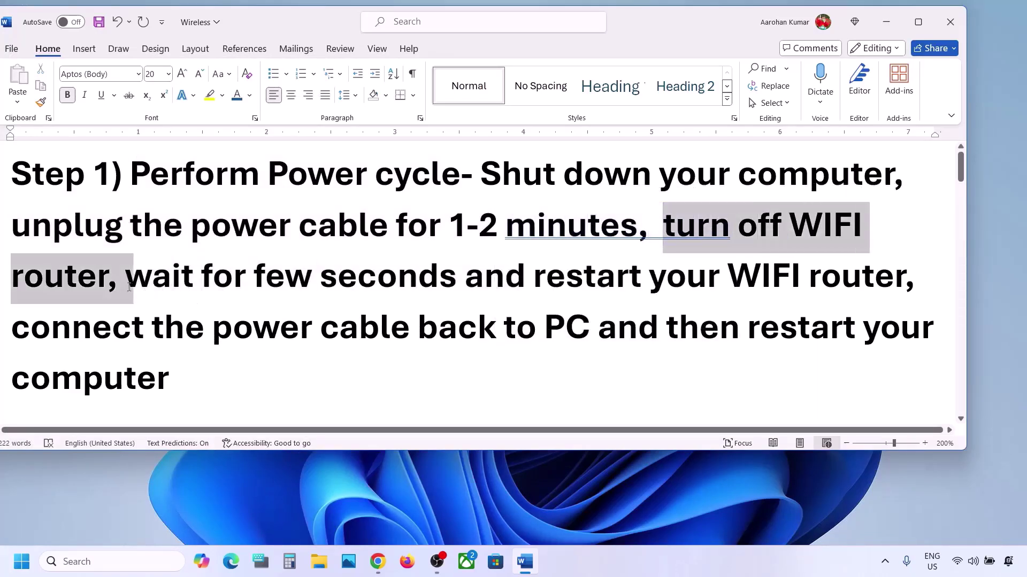
{"action": "left_click", "coordinate": [118, 287]}
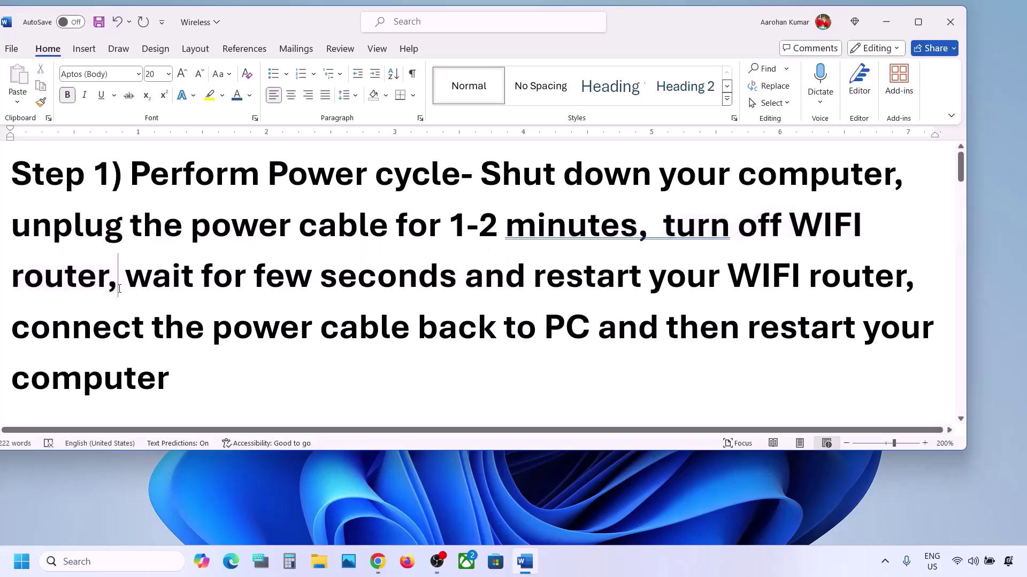
{"action": "left_click_drag", "start_coordinate": [126, 278], "coordinate": [401, 273]}
{"action": "left_click_drag", "start_coordinate": [530, 276], "coordinate": [853, 286]}
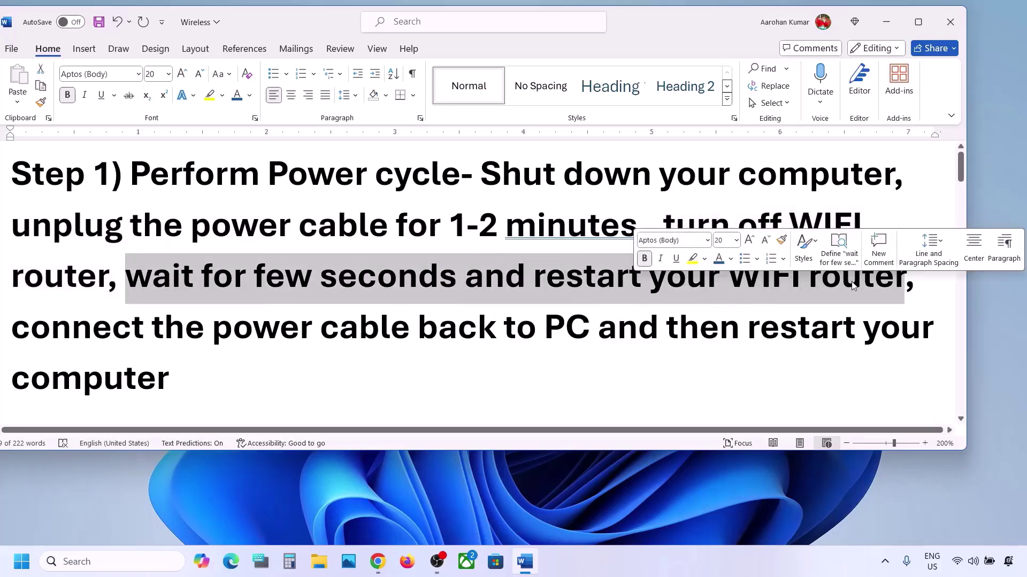
{"action": "left_click_drag", "start_coordinate": [20, 331], "coordinate": [594, 332]}
{"action": "left_click_drag", "start_coordinate": [663, 332], "coordinate": [685, 369]}
{"action": "left_click", "coordinate": [363, 398]}
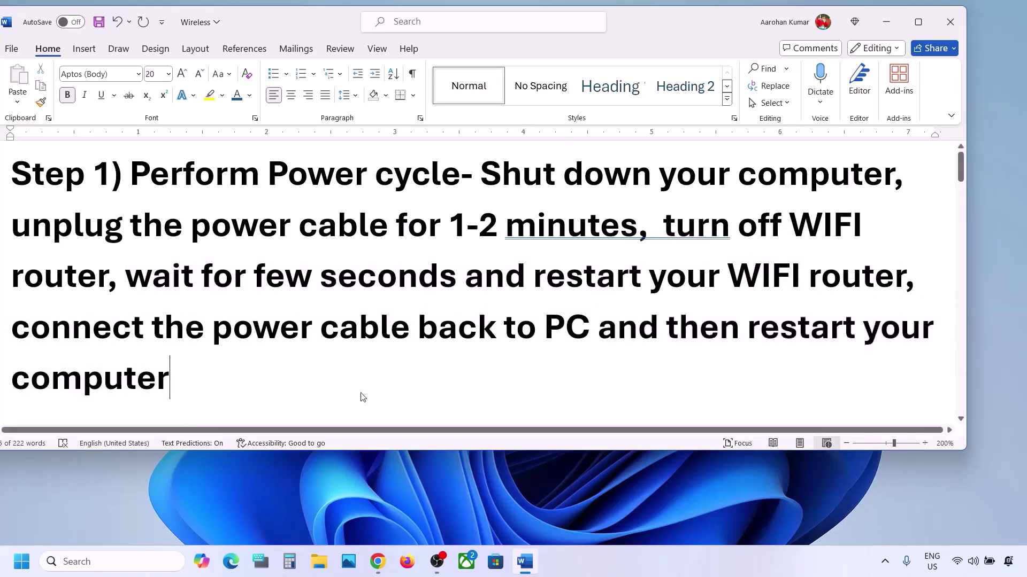
- Read the Step 2 instruction about WIFI in the system BIOS and view the computer's power options
{"action": "scroll", "coordinate": [362, 397], "scroll_direction": "down", "scroll_amount": 5}
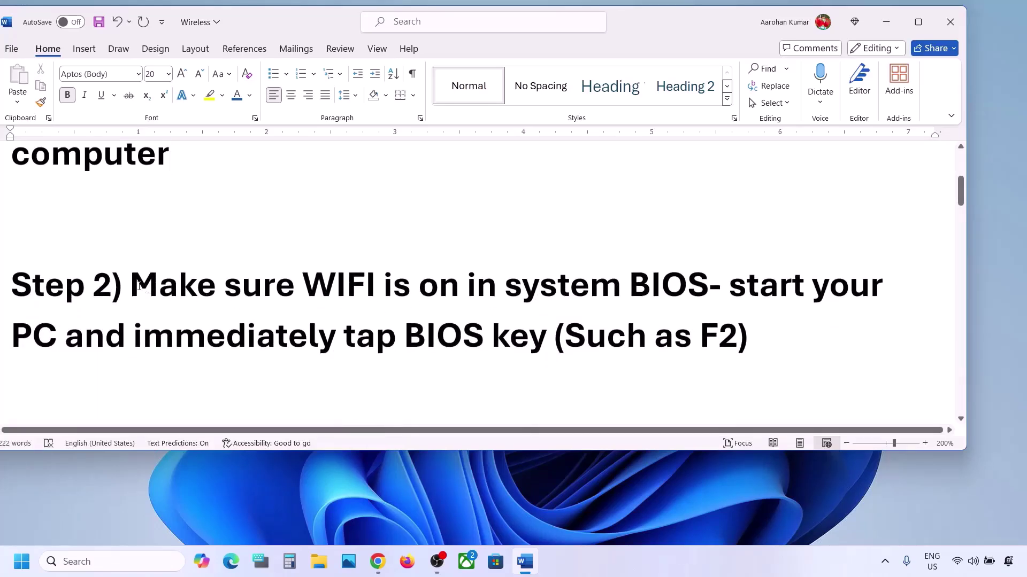
{"action": "left_click_drag", "start_coordinate": [139, 286], "coordinate": [526, 271]}
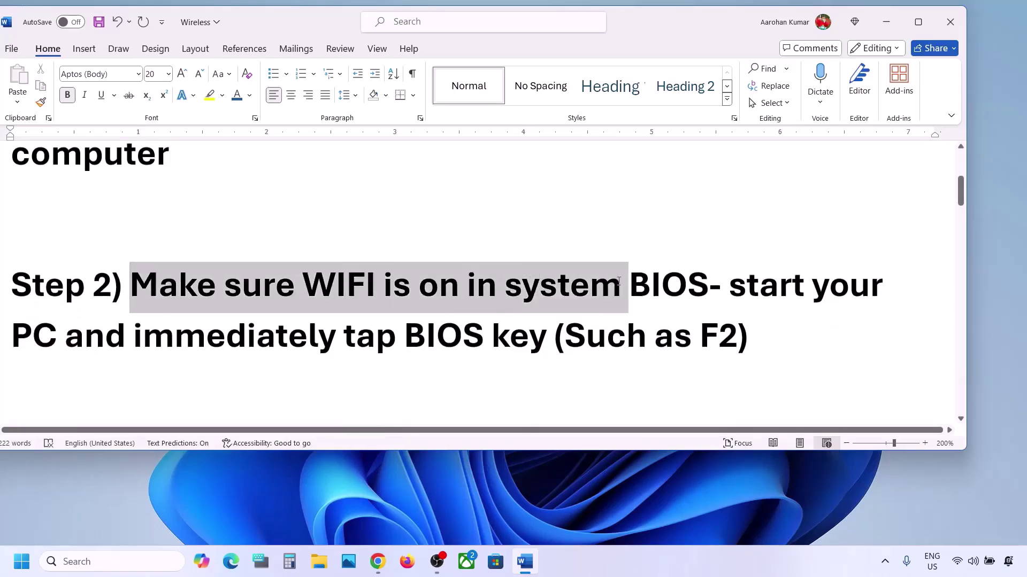
{"action": "left_click_drag", "start_coordinate": [619, 281], "coordinate": [672, 283]}
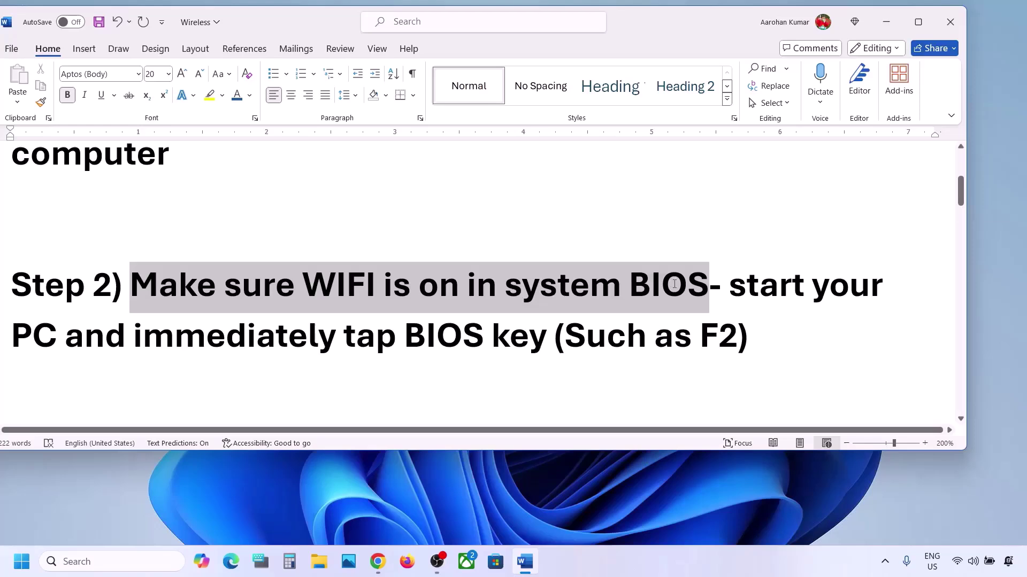
{"action": "left_click_drag", "start_coordinate": [76, 343], "coordinate": [391, 341]}
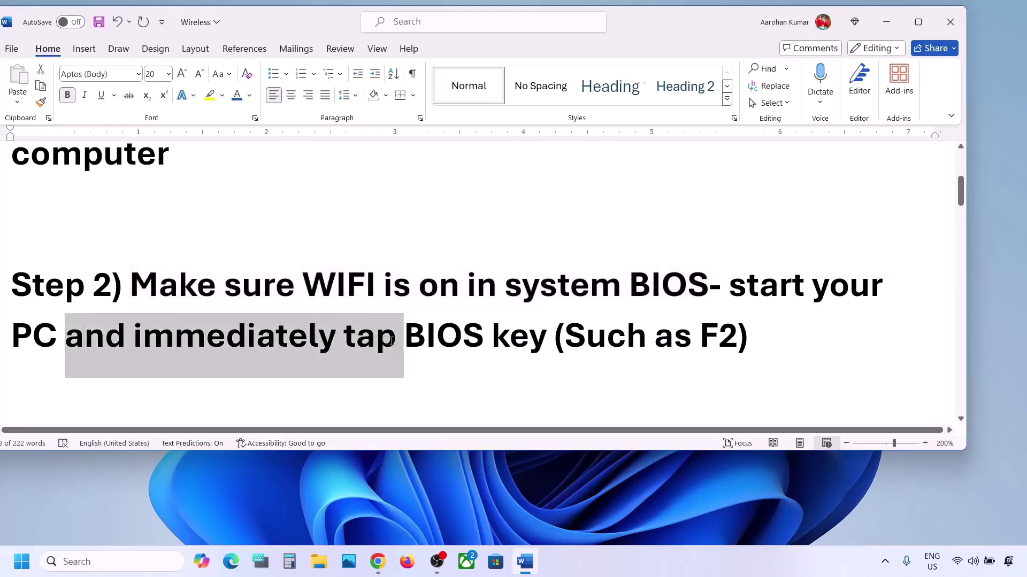
{"action": "left_click", "coordinate": [416, 343]}
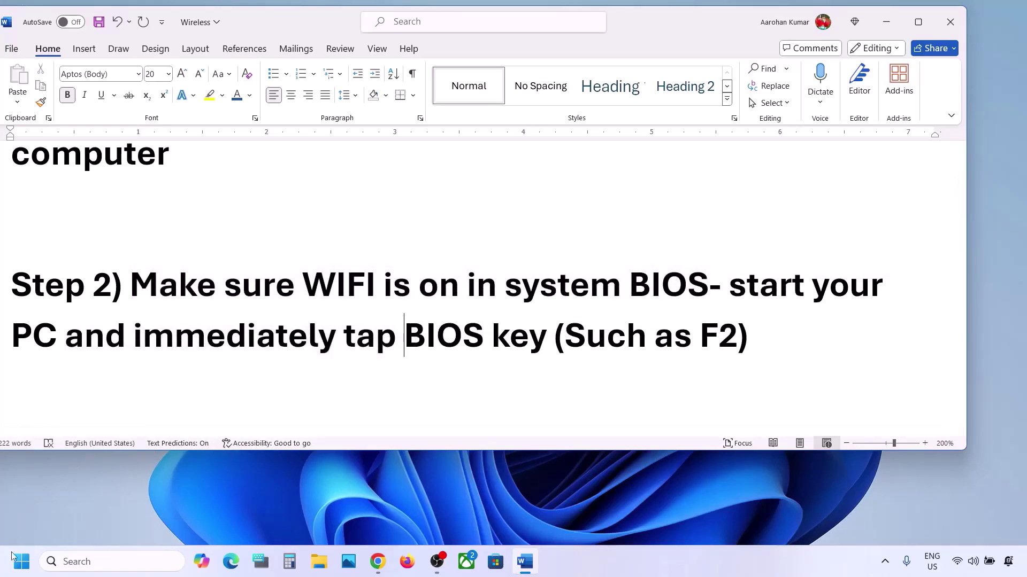
{"action": "left_click", "coordinate": [21, 562]}
{"action": "left_click", "coordinate": [388, 516]}
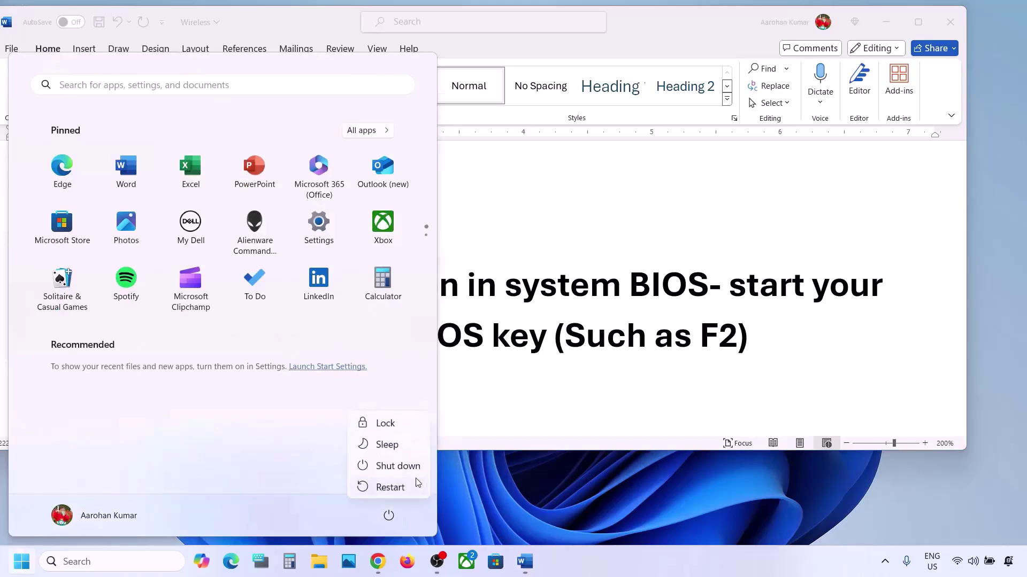
{"action": "left_click", "coordinate": [584, 351]}
{"action": "left_click", "coordinate": [588, 353]}
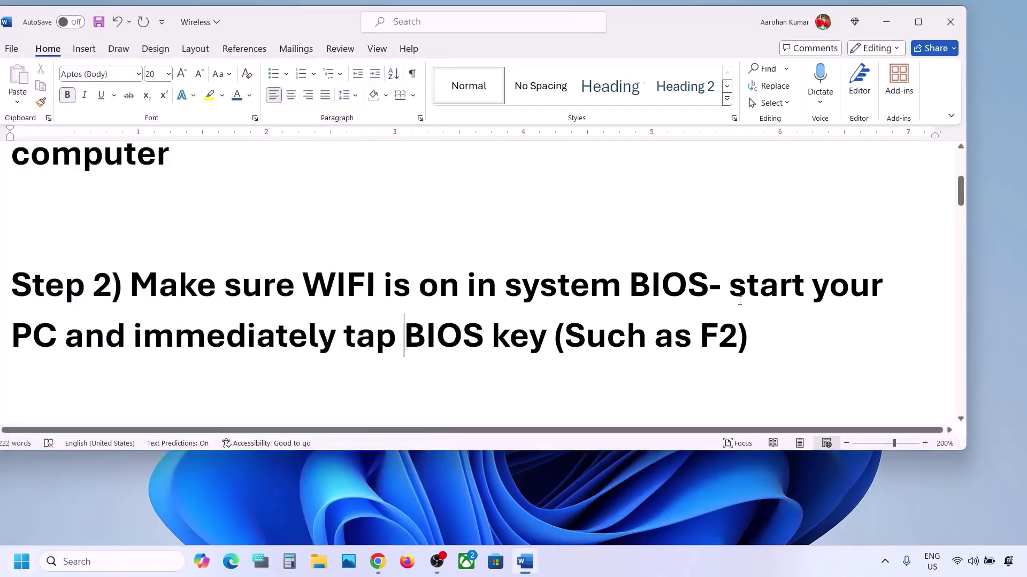
- Examine the part of Step 2 on starting the PC and tapping the BIOS key, such as F2
{"action": "left_click_drag", "start_coordinate": [732, 294], "coordinate": [520, 341]}
{"action": "left_click", "coordinate": [529, 342]}
{"action": "left_click_drag", "start_coordinate": [568, 329], "coordinate": [696, 336]}
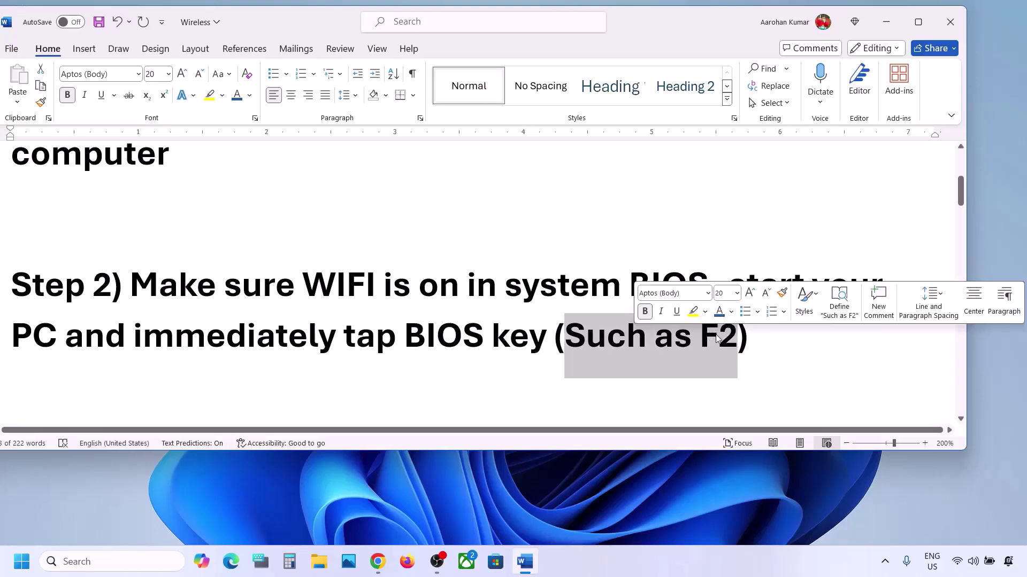
{"action": "left_click", "coordinate": [359, 334]}
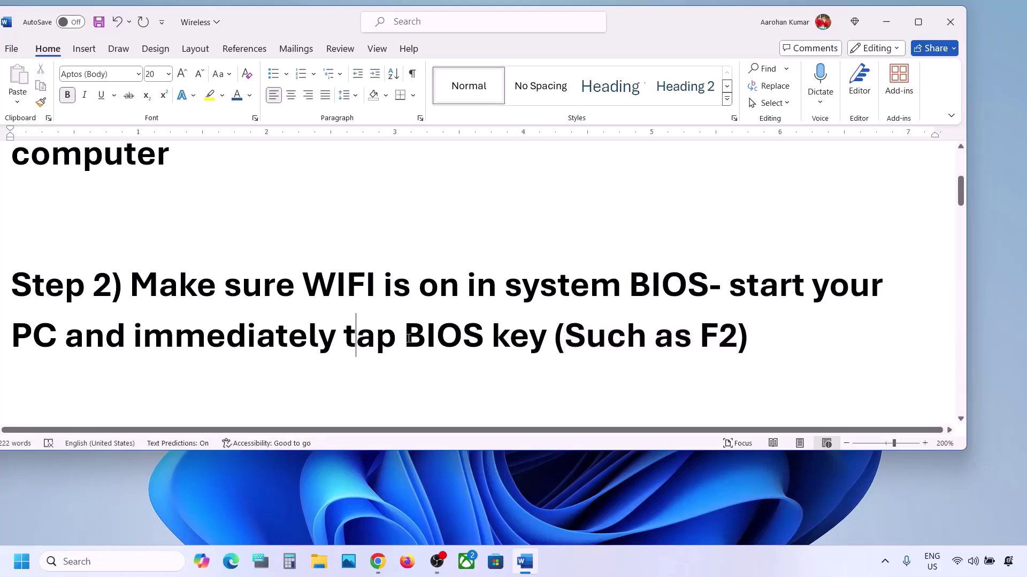
{"action": "left_click_drag", "start_coordinate": [408, 338], "coordinate": [529, 339]}
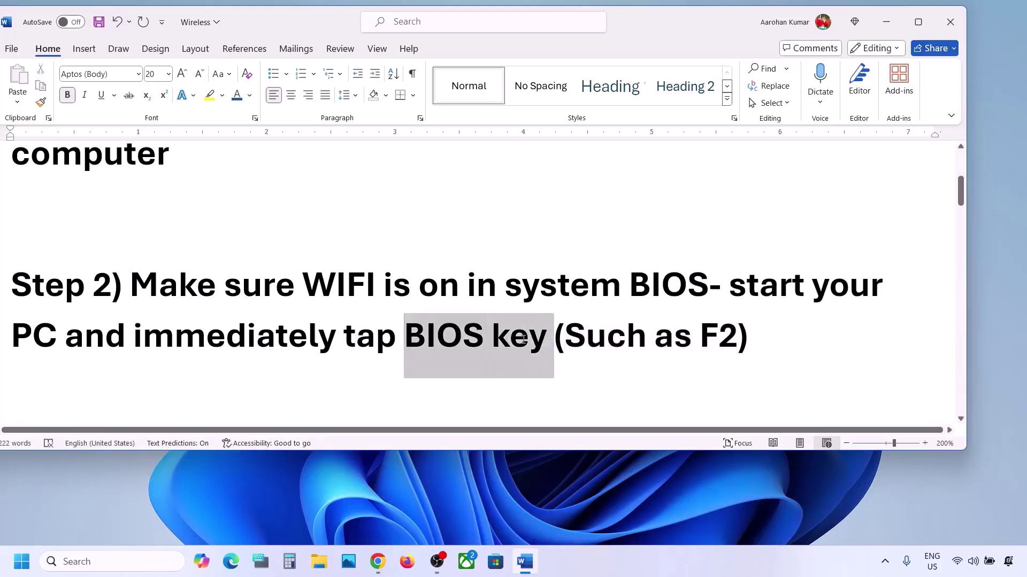
{"action": "left_click", "coordinate": [248, 343]}
{"action": "left_click_drag", "start_coordinate": [726, 271], "coordinate": [571, 343]}
{"action": "left_click", "coordinate": [571, 343]}
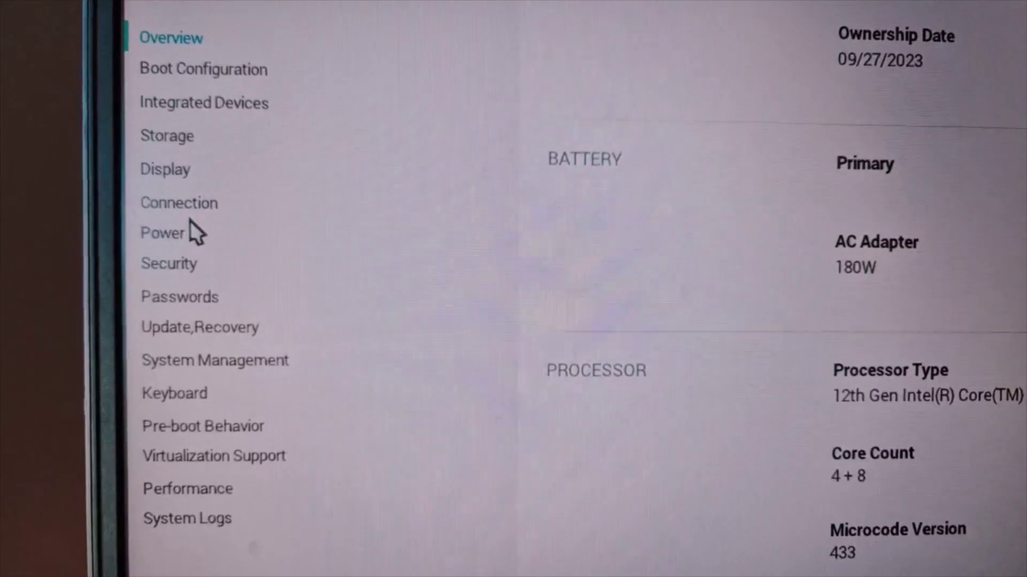
- Enable the WLAN wireless device in the BIOS Connection settings and apply the changes
{"action": "left_click", "coordinate": [187, 197]}
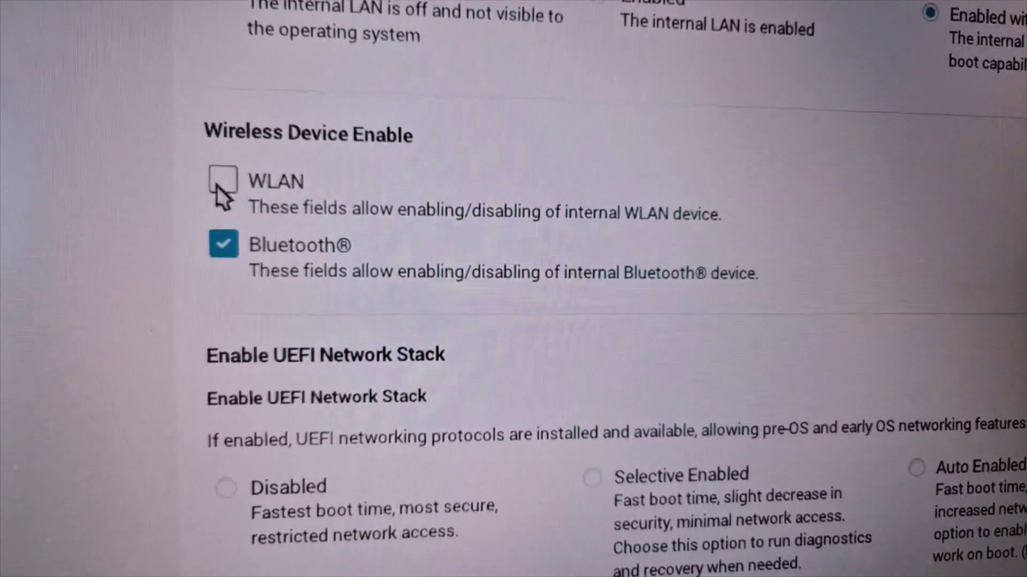
{"action": "left_click", "coordinate": [216, 174]}
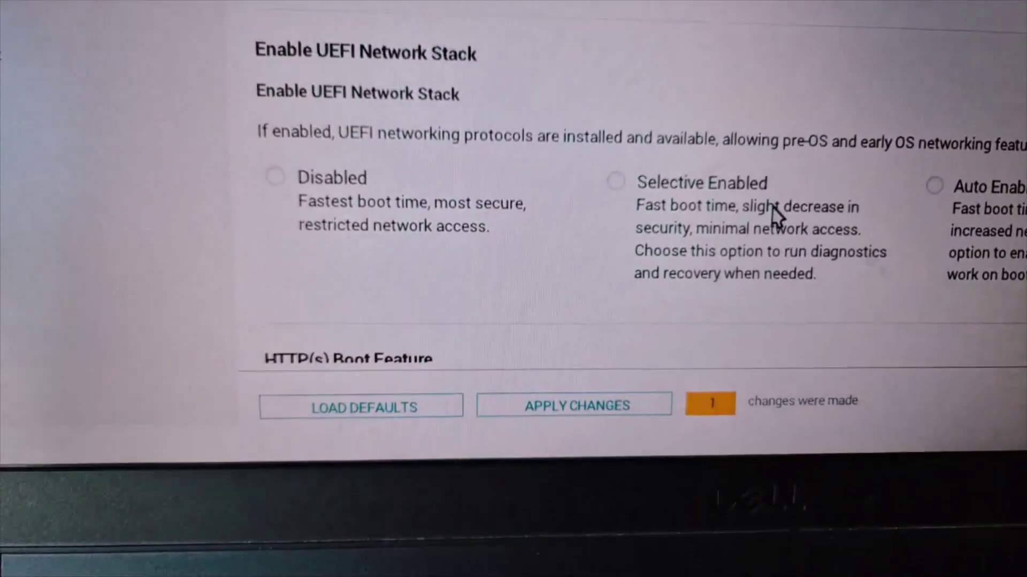
{"action": "left_click", "coordinate": [575, 398]}
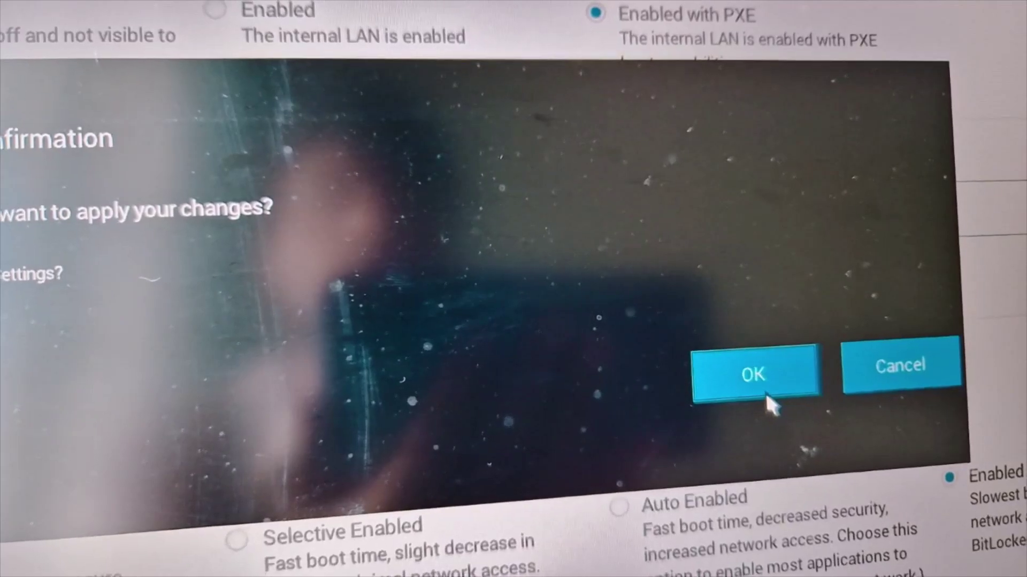
{"action": "left_click", "coordinate": [770, 386]}
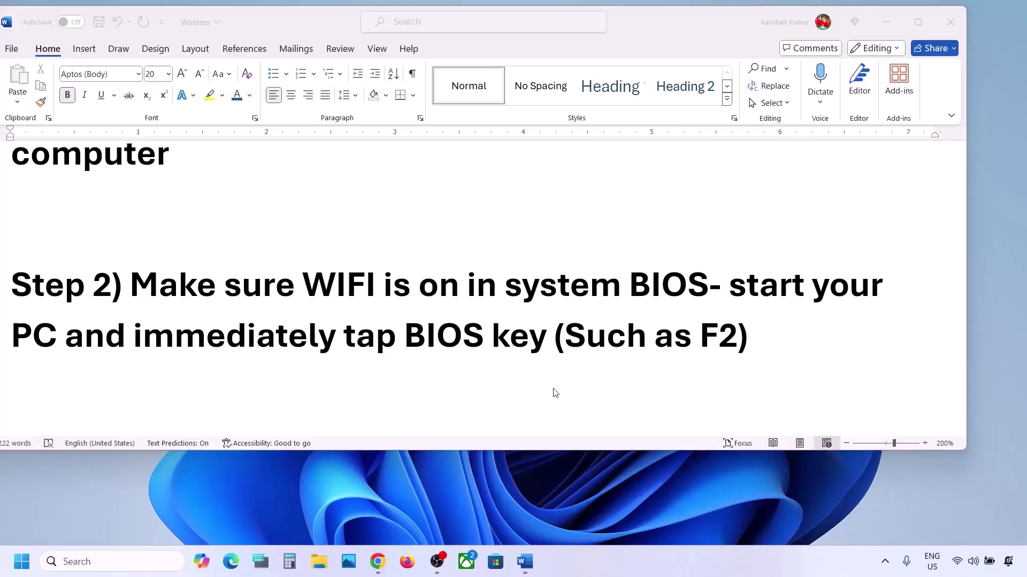
- Copy the ipconfig/flushdns command from Step 3 of the document and open Command Prompt as administrator
{"action": "scroll", "coordinate": [418, 354], "scroll_direction": "down", "scroll_amount": 3}
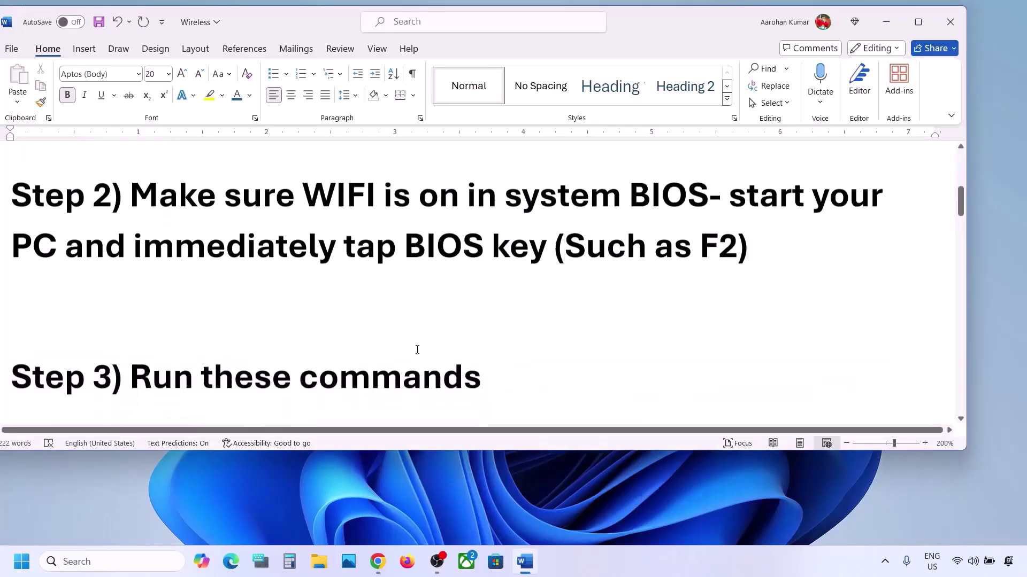
{"action": "scroll", "coordinate": [309, 354], "scroll_direction": "down", "scroll_amount": 2}
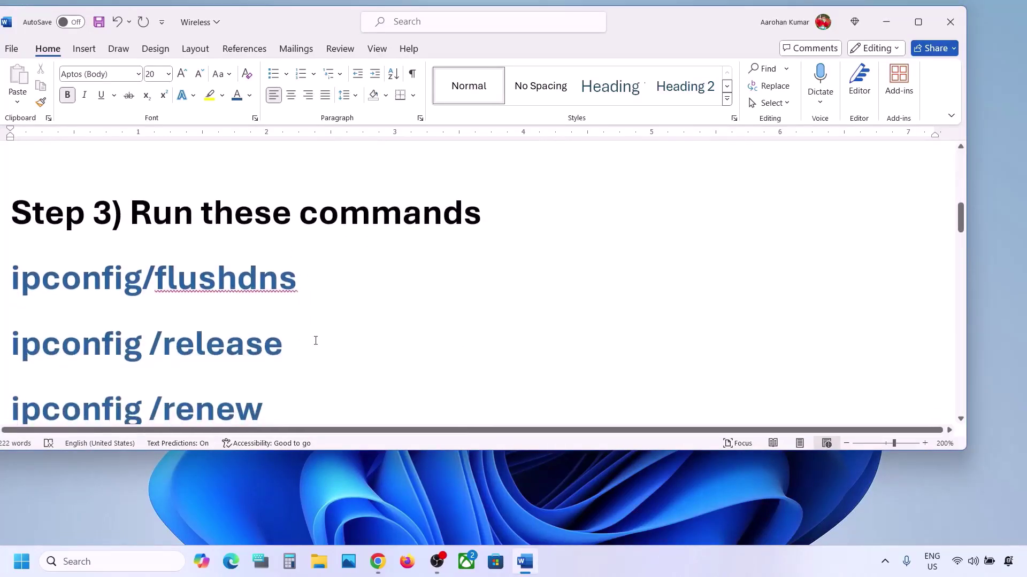
{"action": "left_click_drag", "start_coordinate": [321, 283], "coordinate": [62, 285]}
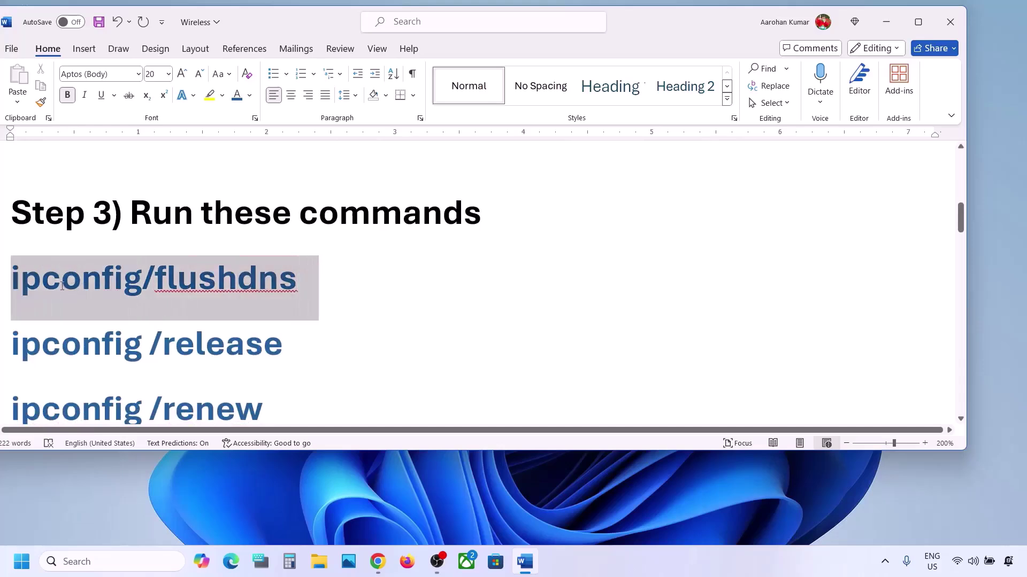
{"action": "left_click", "coordinate": [108, 560]}
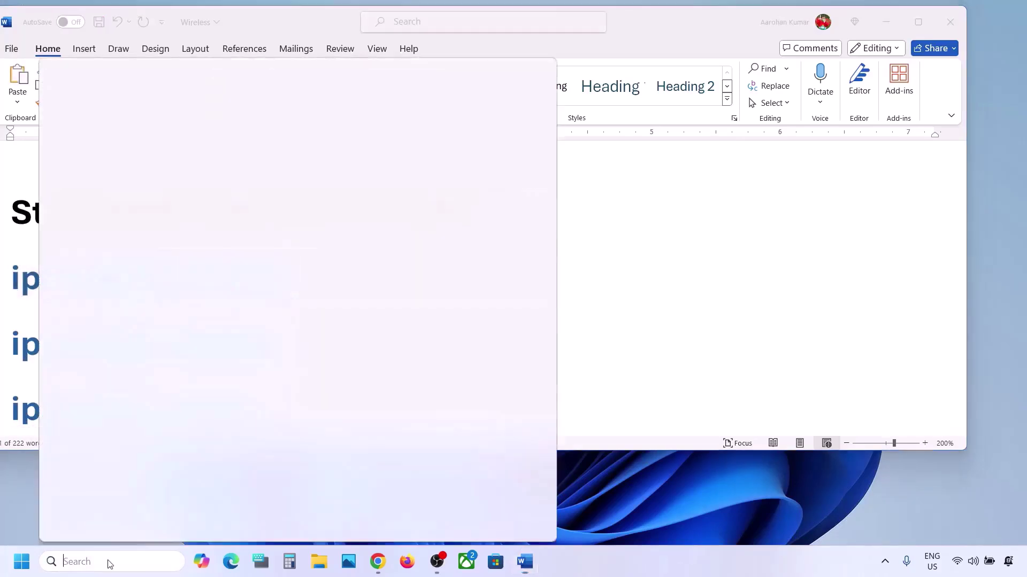
{"action": "type", "text": "cmd"}
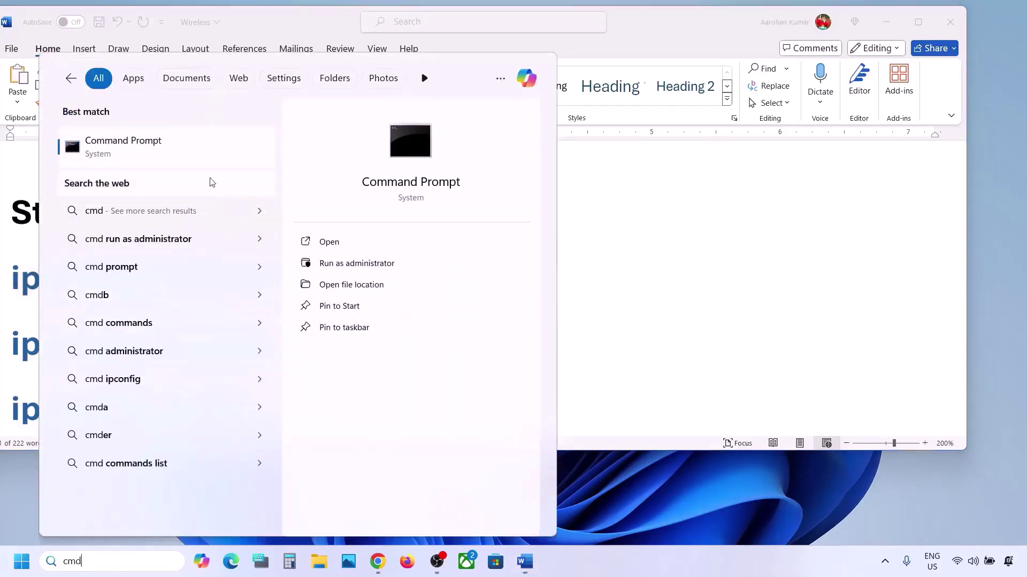
{"action": "right_click", "coordinate": [149, 148]}
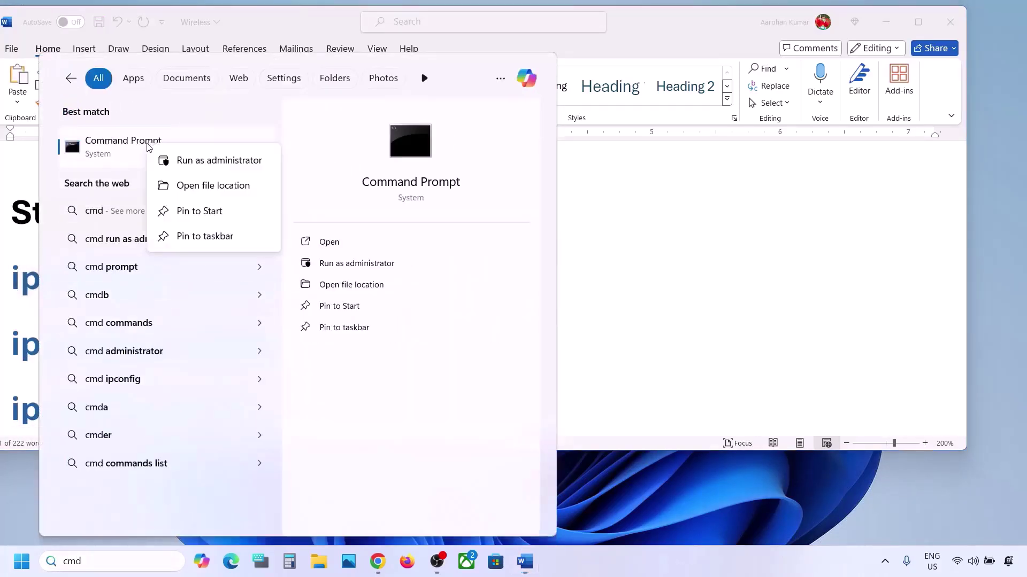
{"action": "left_click", "coordinate": [205, 161]}
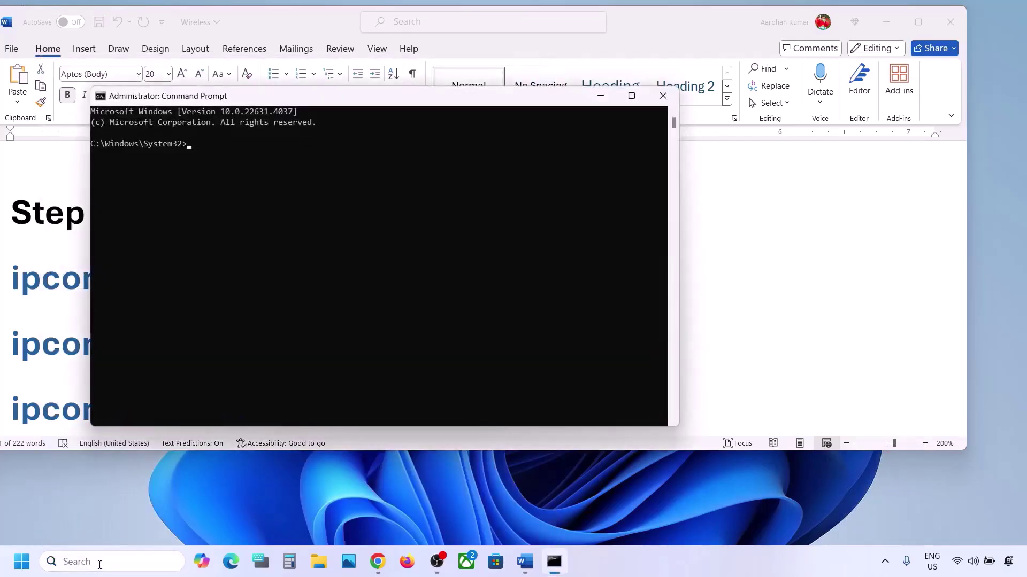
{"action": "left_click", "coordinate": [99, 562]}
{"action": "type", "text": "cmd"}
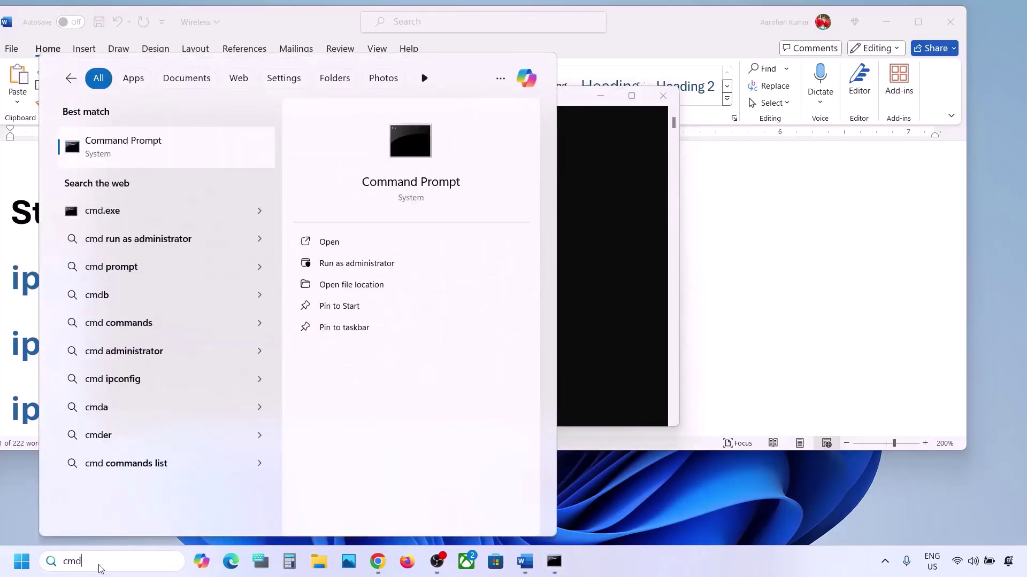
{"action": "right_click", "coordinate": [177, 151]}
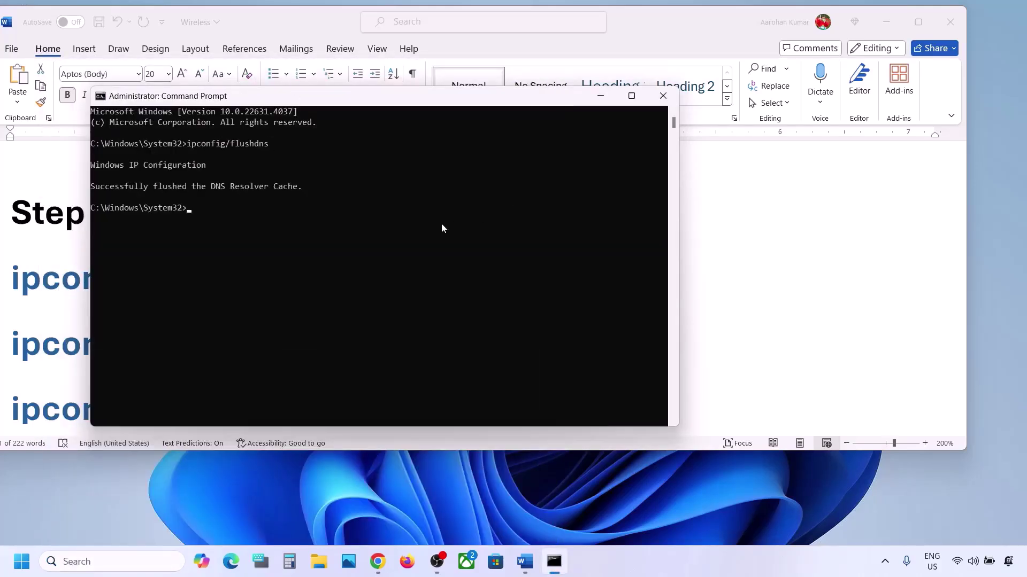
- Maximize the Word document, copy its ipconfig /release command and run it in the administrator Command Prompt
{"action": "left_click", "coordinate": [920, 22]}
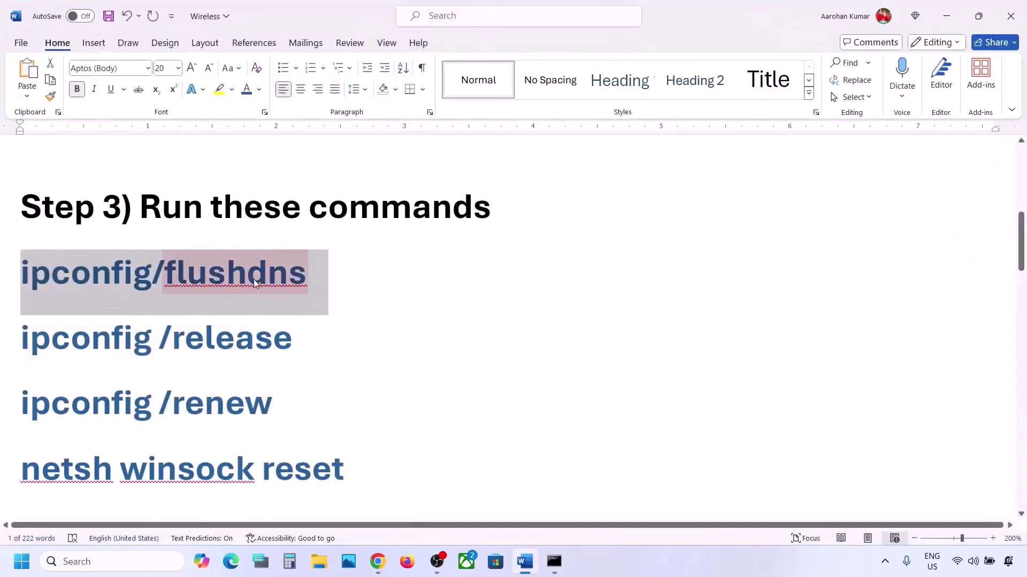
{"action": "left_click_drag", "start_coordinate": [296, 326], "coordinate": [47, 348]}
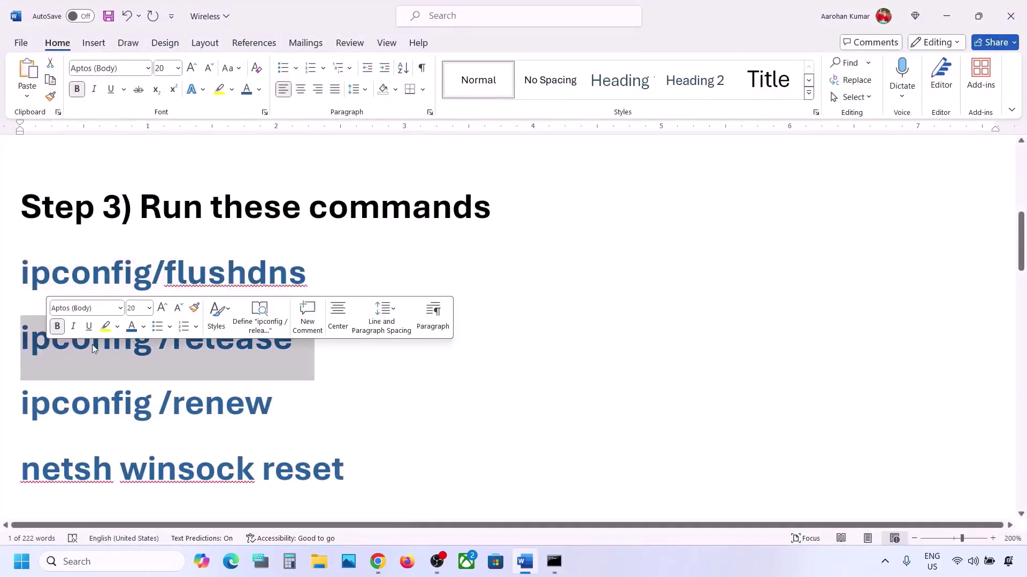
{"action": "key", "text": "alt+Tab"}
{"action": "key", "text": "Return"}
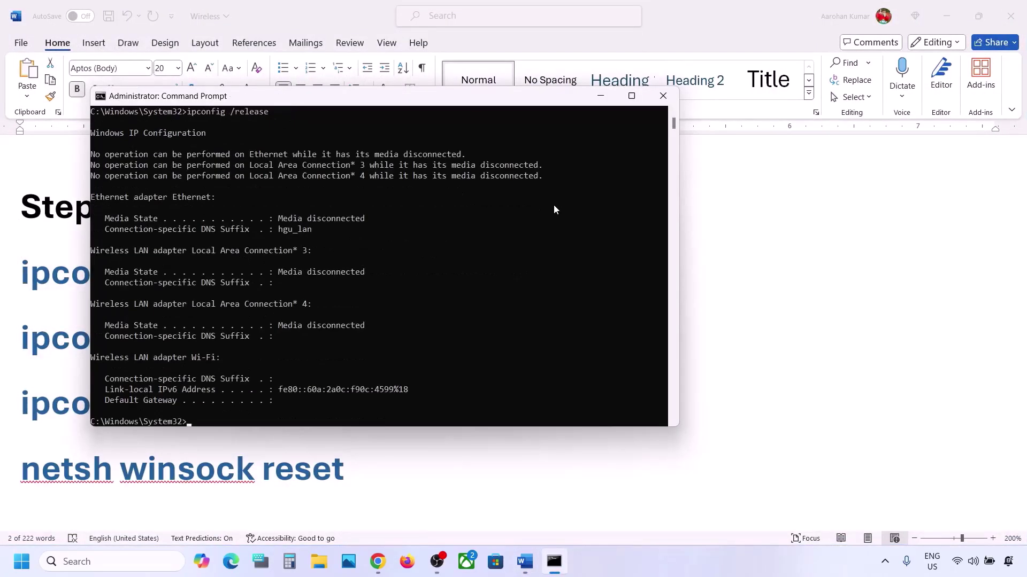
- Copy the ipconfig /renew command from the Word document and run it in the administrator Command Prompt
{"action": "key", "text": "alt+Tab"}
{"action": "left_click", "coordinate": [277, 402]}
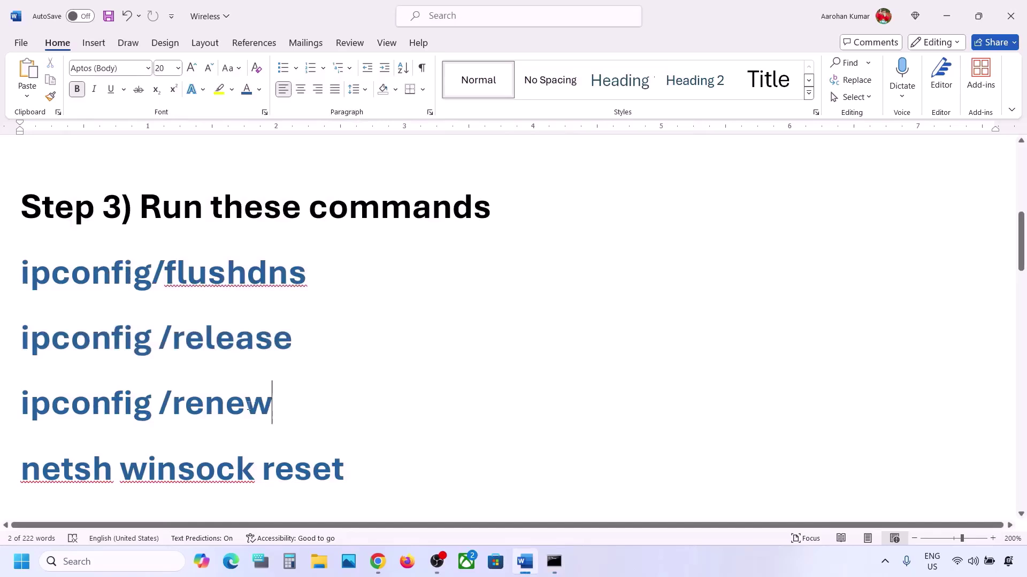
{"action": "triple_click", "coordinate": [31, 404]}
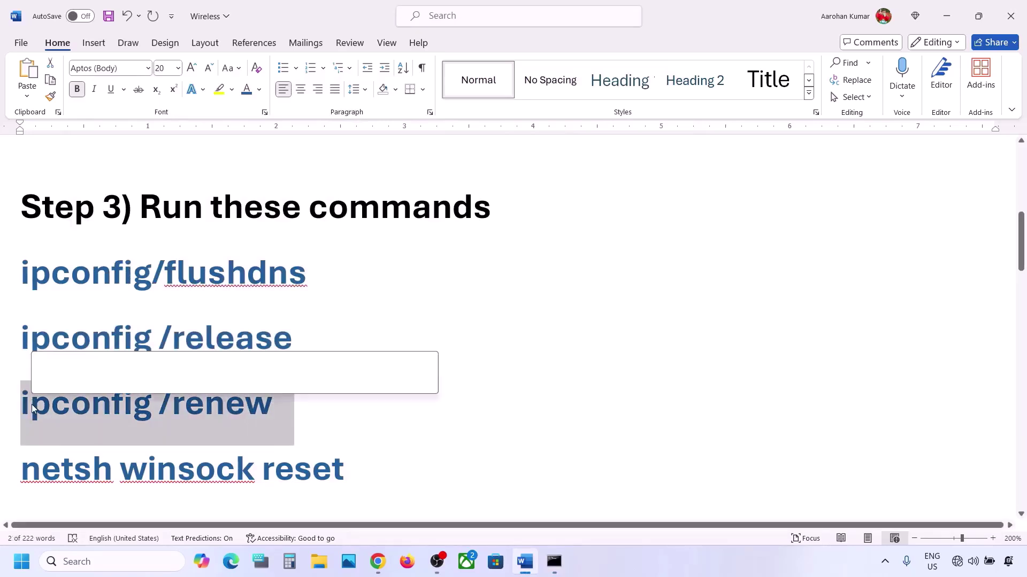
{"action": "key", "text": "alt+Tab"}
{"action": "right_click", "coordinate": [329, 341]}
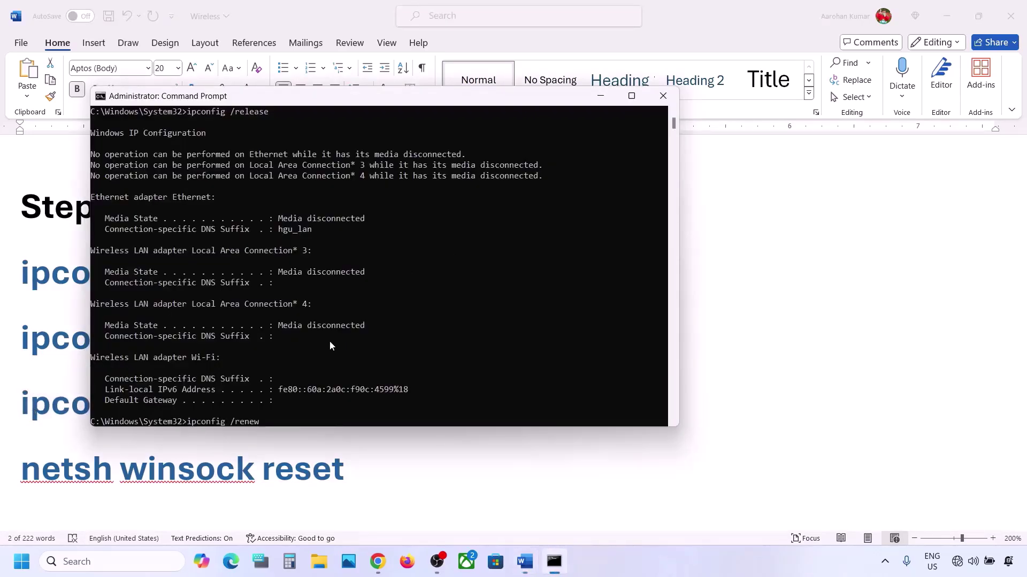
{"action": "key", "text": "Return"}
- Copy the netsh winsock reset command from the Word document and run it in the administrator Command Prompt
{"action": "key", "text": "alt+Tab"}
{"action": "scroll", "coordinate": [257, 353], "scroll_direction": "down", "scroll_amount": 3}
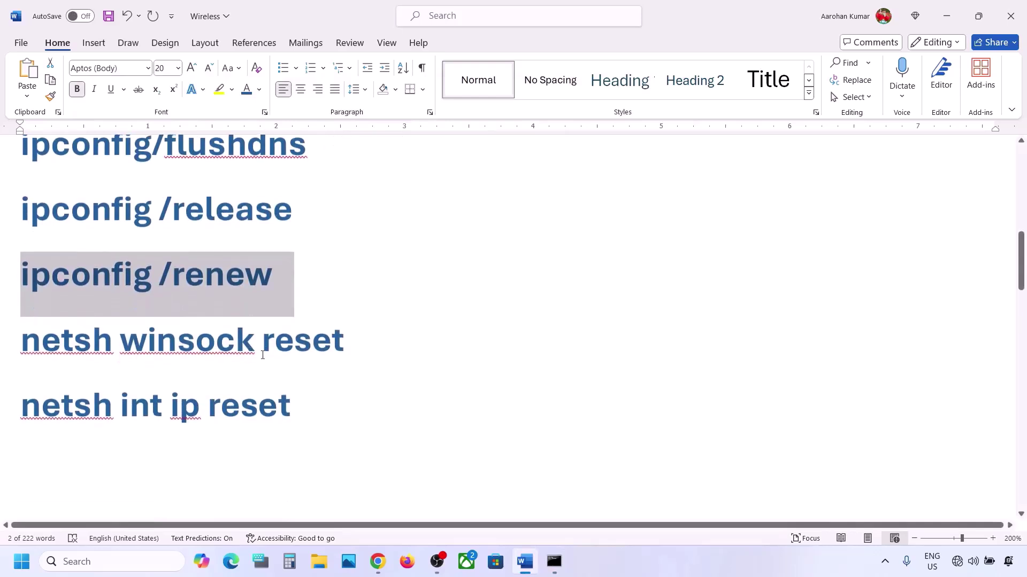
{"action": "left_click", "coordinate": [257, 344]}
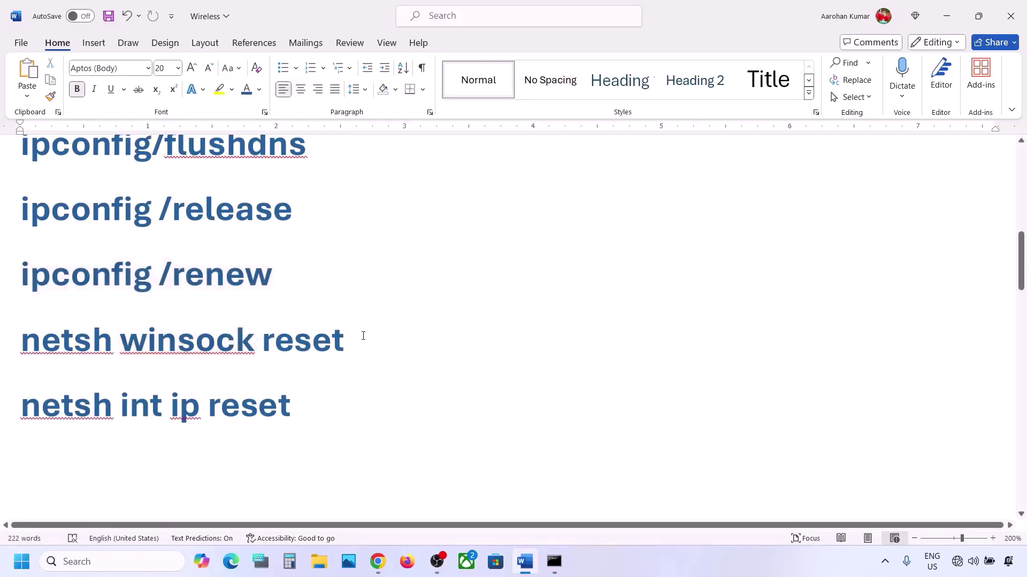
{"action": "left_click_drag", "start_coordinate": [364, 335], "coordinate": [50, 354]}
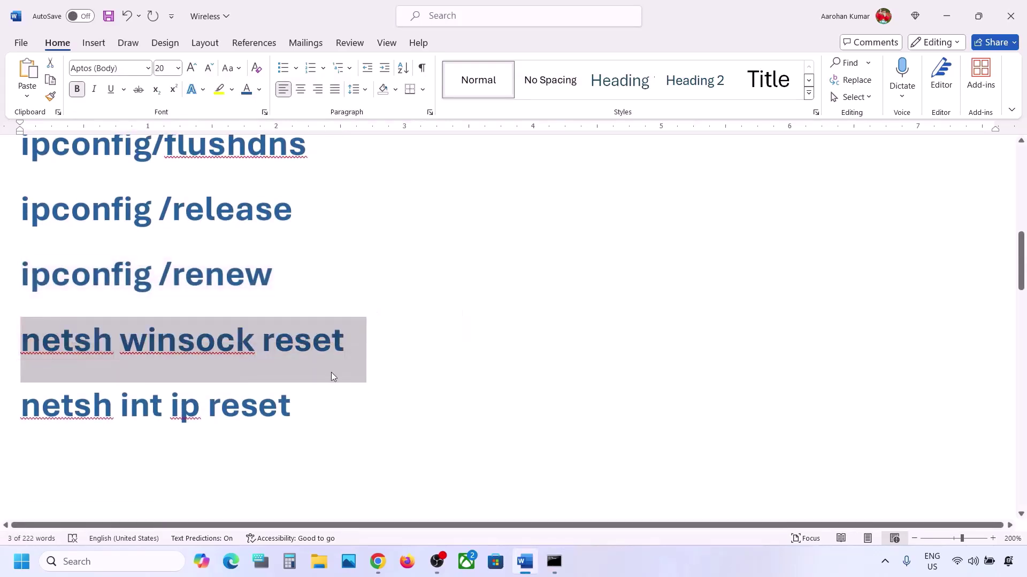
{"action": "key", "text": "ctrl+c"}
{"action": "key", "text": "alt+Tab"}
{"action": "key", "text": "ctrl+v"}
{"action": "key", "text": "Return"}
- Copy the netsh int ip reset command from the Word document and run it in the administrator Command Prompt
{"action": "key", "text": "alt+Tab"}
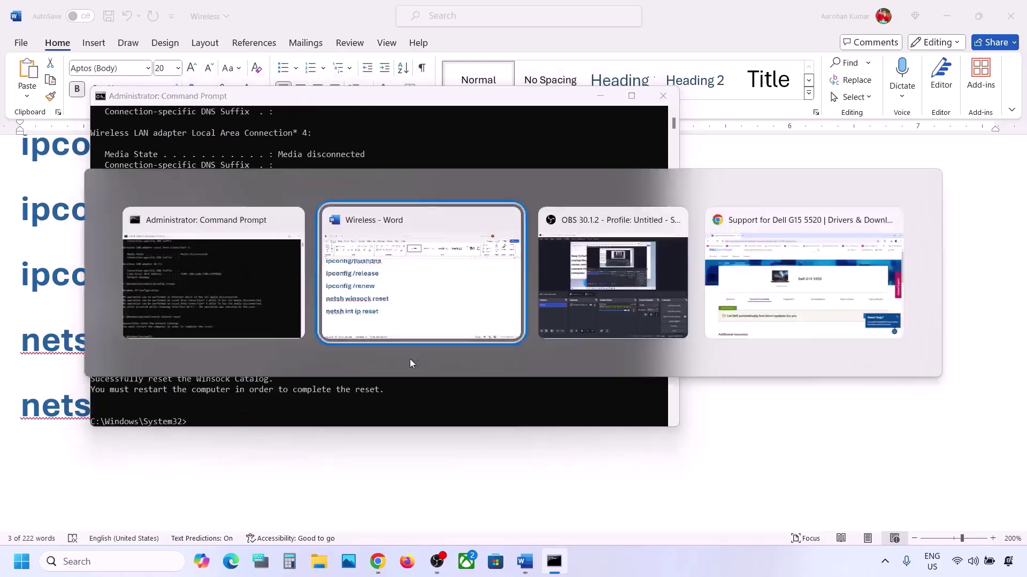
{"action": "left_click_drag", "start_coordinate": [339, 404], "coordinate": [60, 425]}
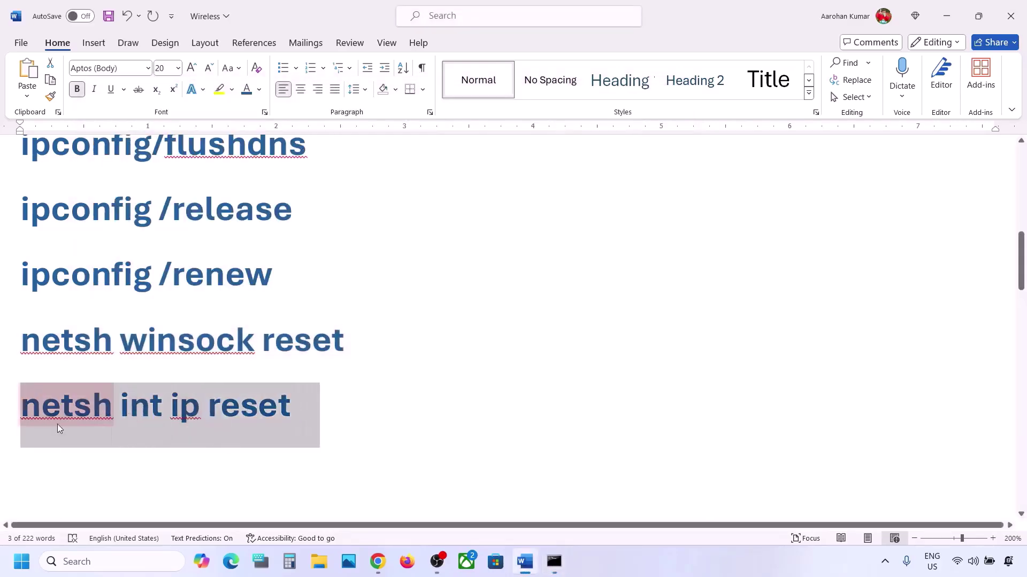
{"action": "key", "text": "ctrl+c"}
{"action": "key", "text": "alt+Tab"}
{"action": "key", "text": "ctrl+v"}
{"action": "key", "text": "Return"}
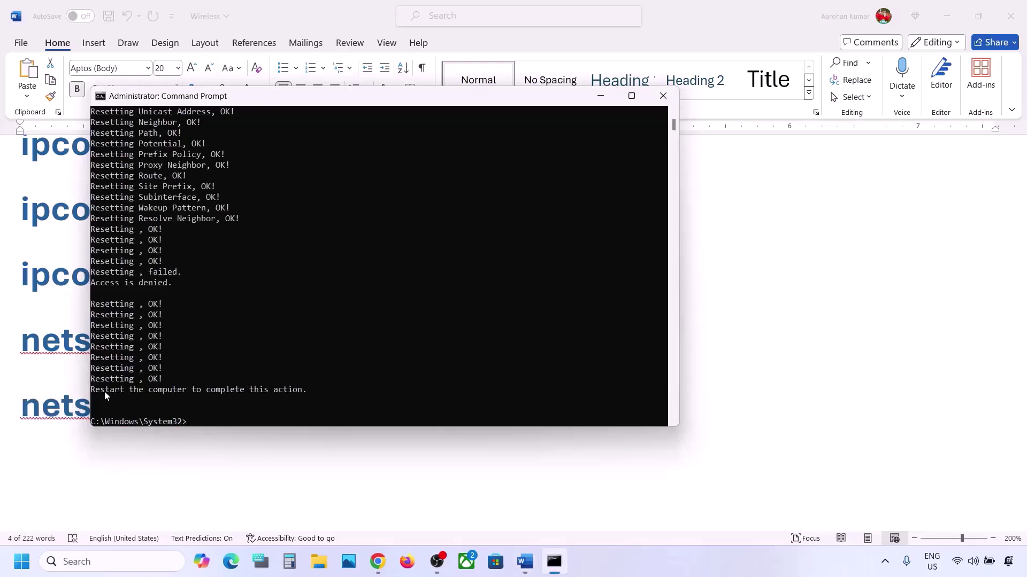
- Close Command Prompt and bring up the Windows Restart option, then dismiss it without restarting
{"action": "left_click_drag", "start_coordinate": [104, 390], "coordinate": [265, 378]}
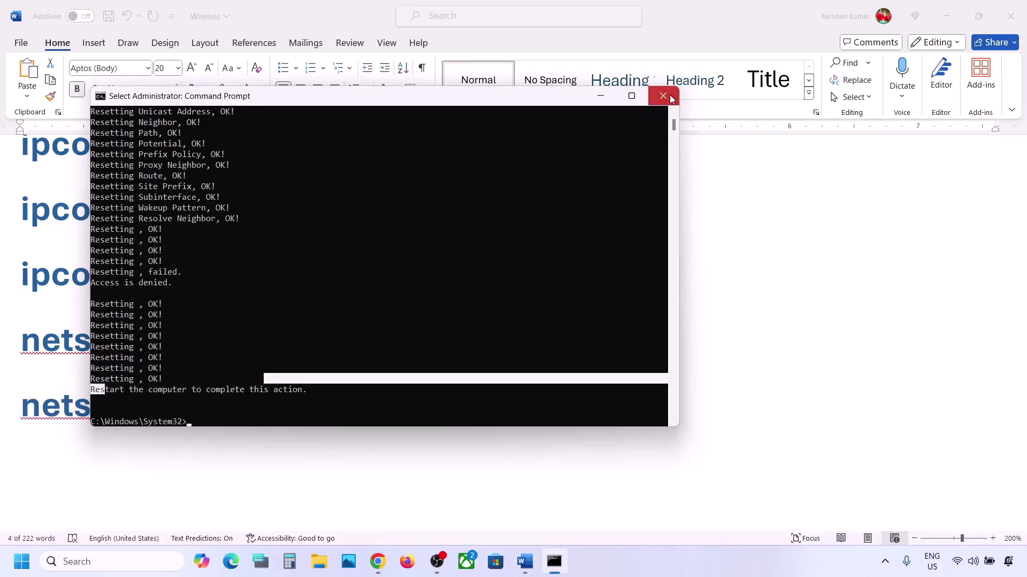
{"action": "left_click", "coordinate": [664, 97]}
{"action": "left_click", "coordinate": [9, 571]}
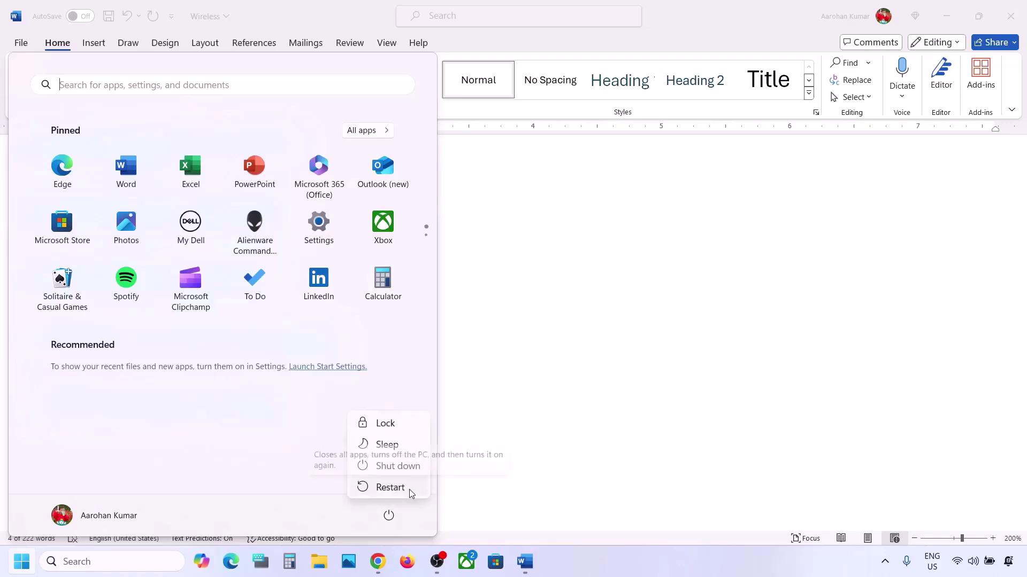
{"action": "left_click", "coordinate": [561, 400]}
- Highlight the Step 4 instruction in the document, open Device Manager and expand its Network adapters category
{"action": "scroll", "coordinate": [396, 413], "scroll_direction": "down", "scroll_amount": 2}
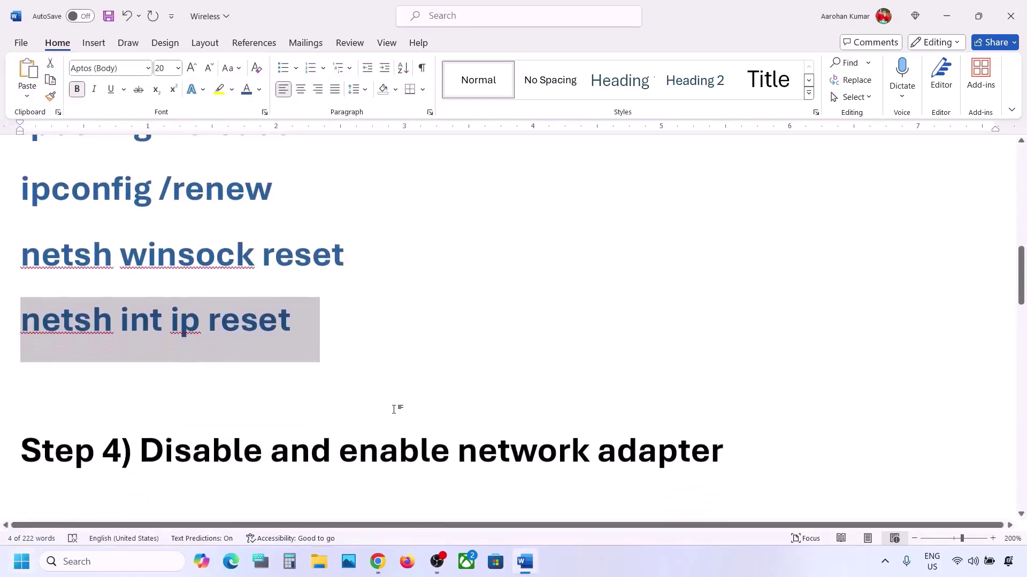
{"action": "left_click_drag", "start_coordinate": [146, 412], "coordinate": [700, 404]}
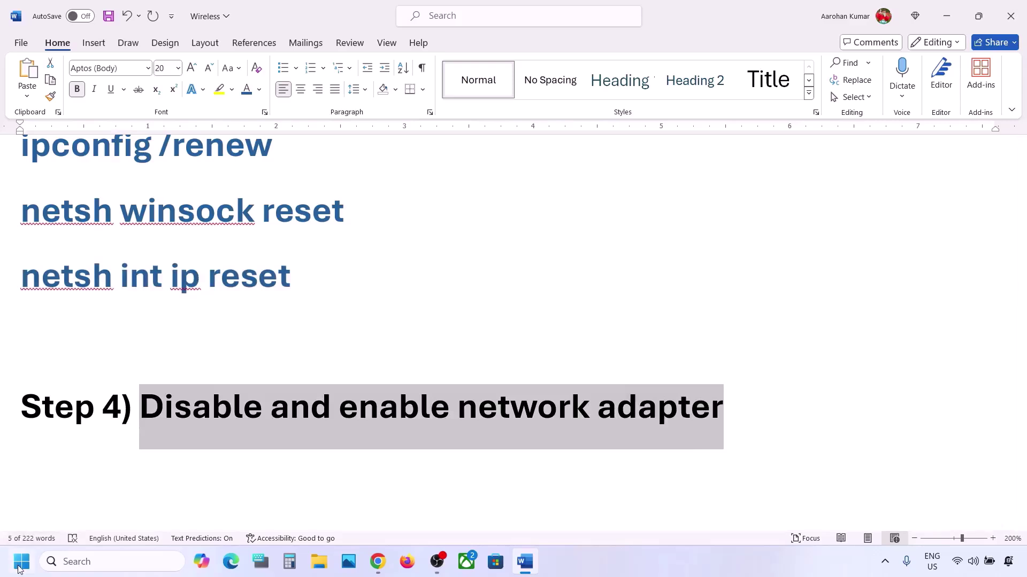
{"action": "right_click", "coordinate": [21, 565]}
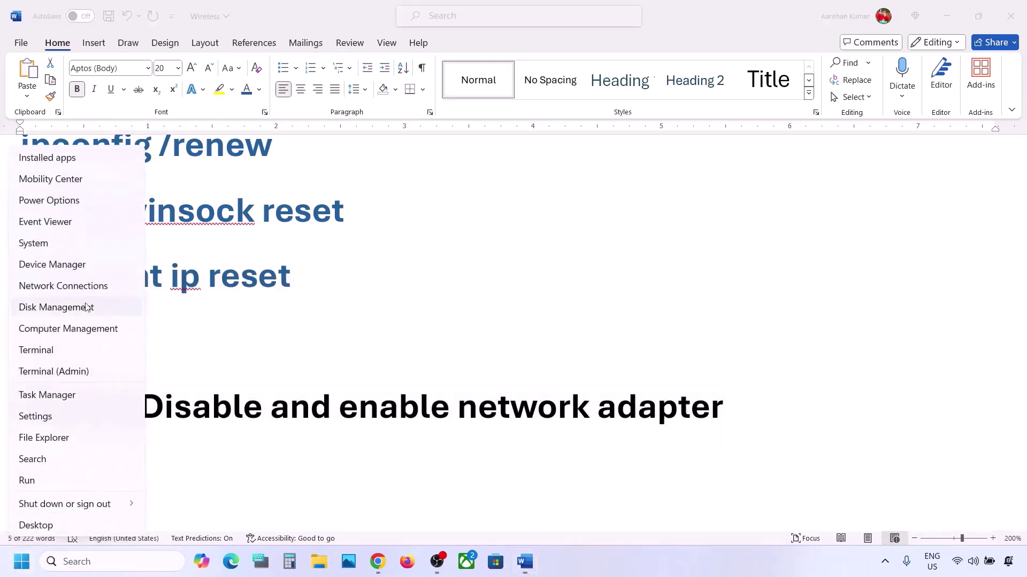
{"action": "left_click", "coordinate": [43, 266]}
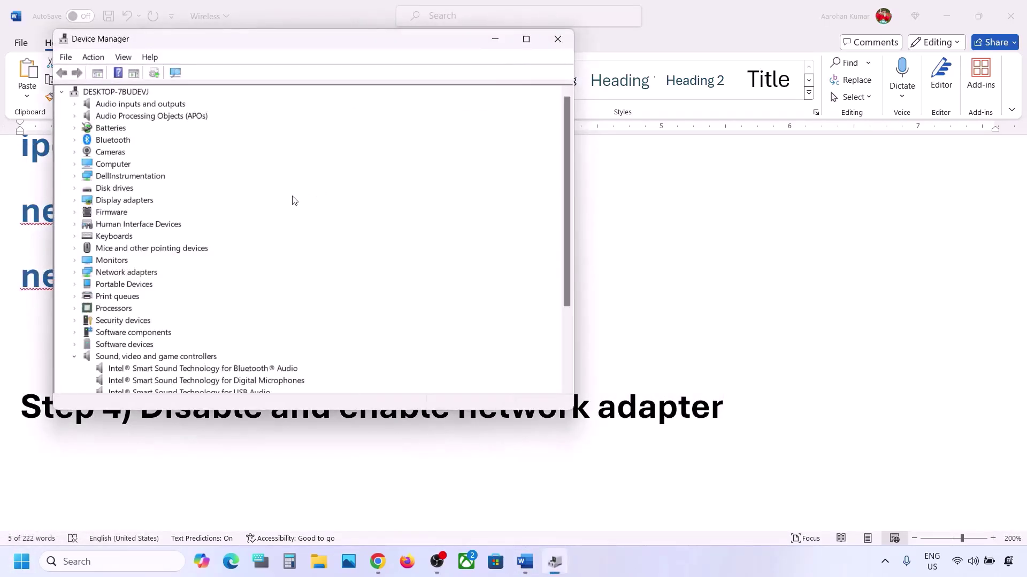
{"action": "left_click", "coordinate": [75, 273]}
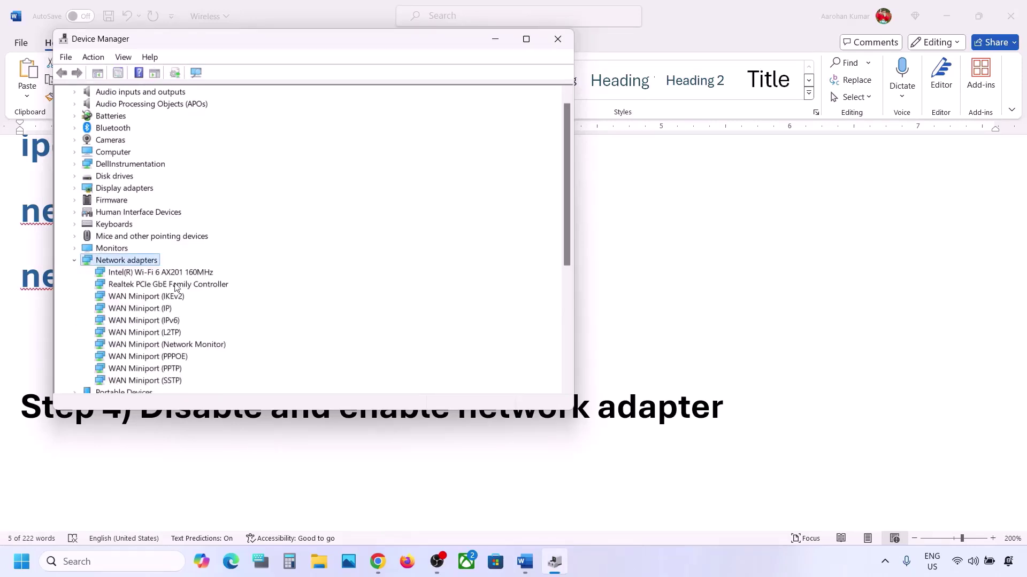
{"action": "scroll", "coordinate": [176, 287], "scroll_direction": "down", "scroll_amount": 1}
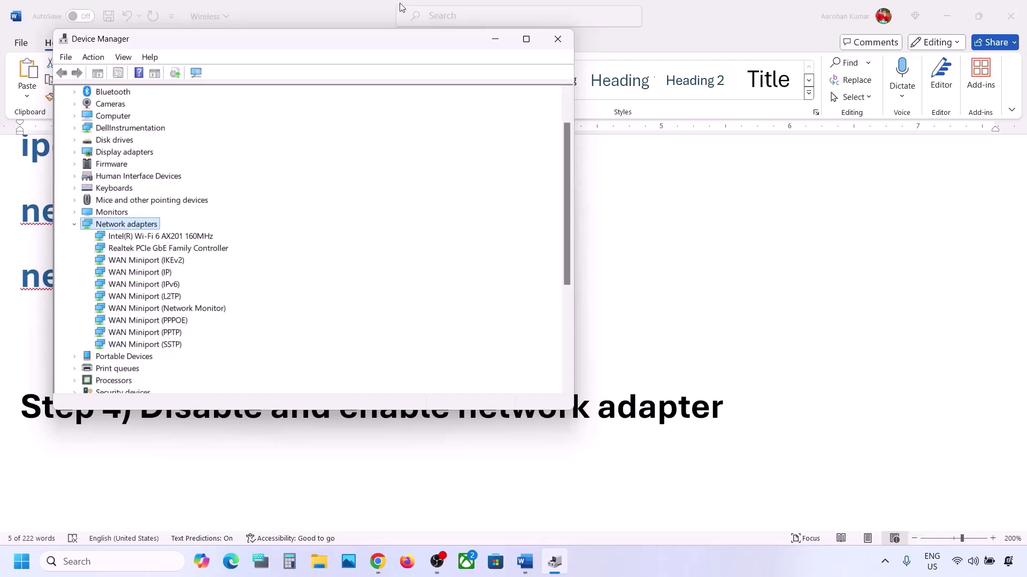
{"action": "left_click_drag", "start_coordinate": [365, 40], "coordinate": [627, 104]}
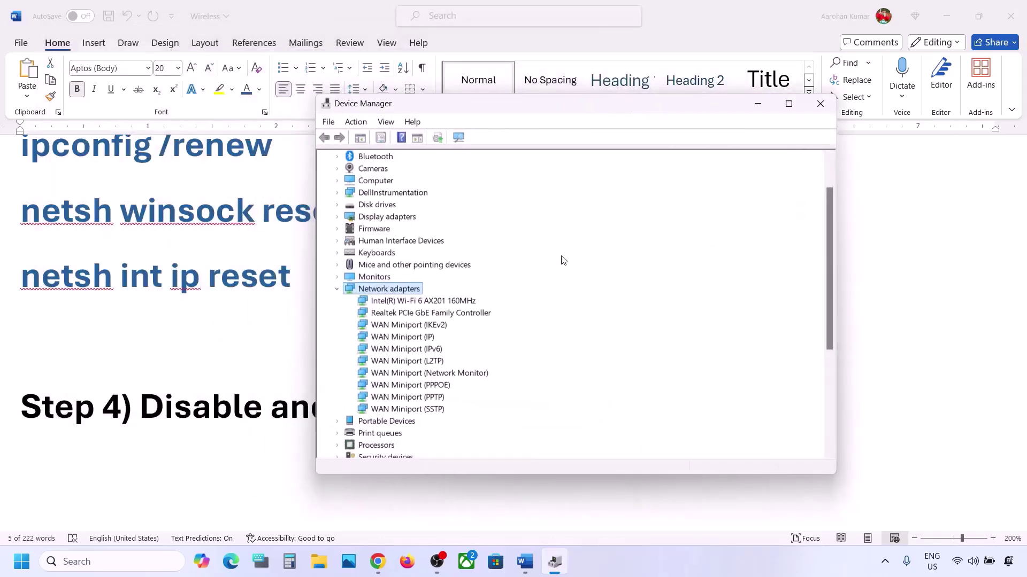
- Disable the Intel(R) Wi-Fi 6 AX201 160MHz network adapter and confirm the change
{"action": "left_click", "coordinate": [458, 302]}
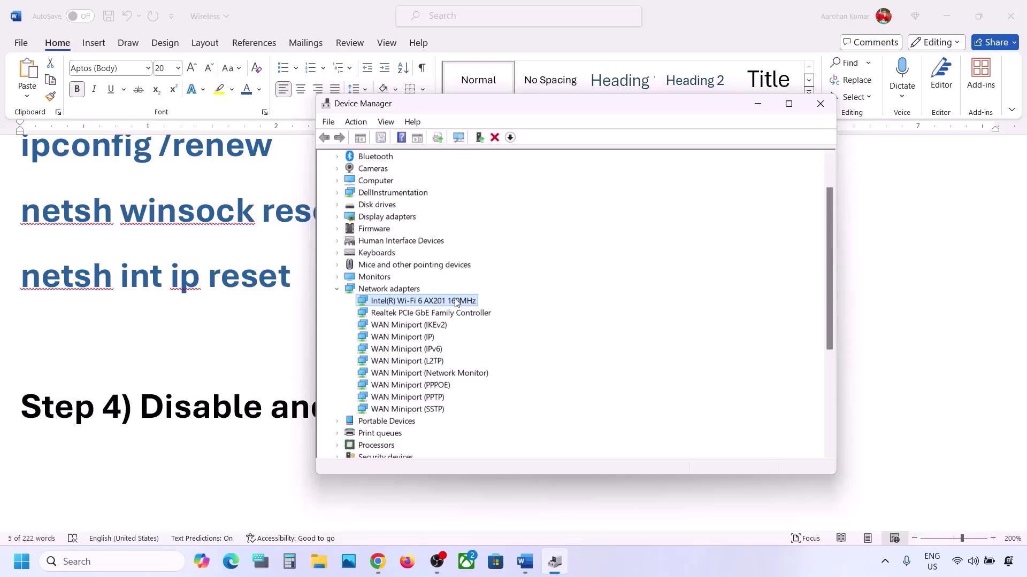
{"action": "right_click", "coordinate": [426, 304]}
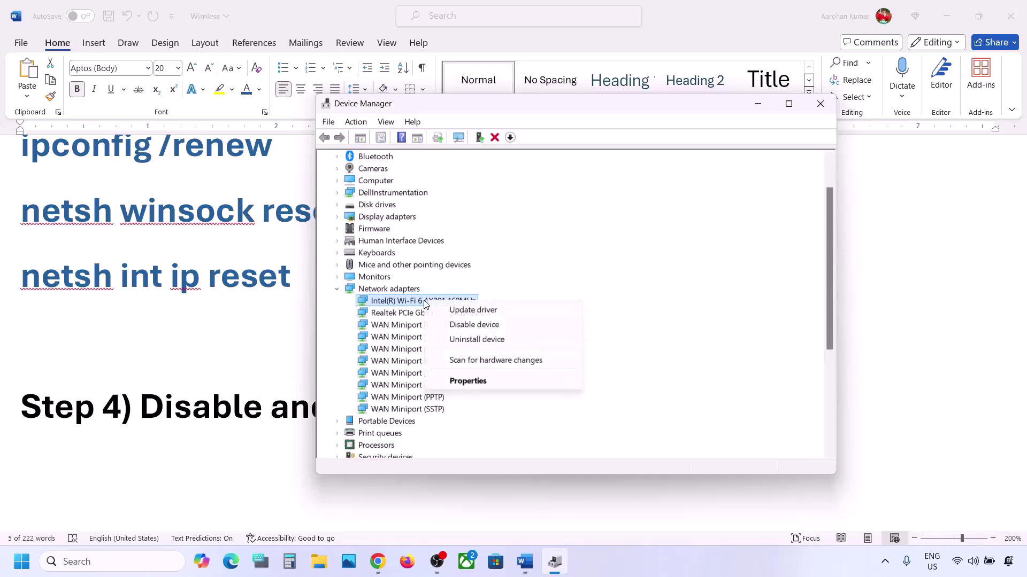
{"action": "left_click", "coordinate": [483, 327]}
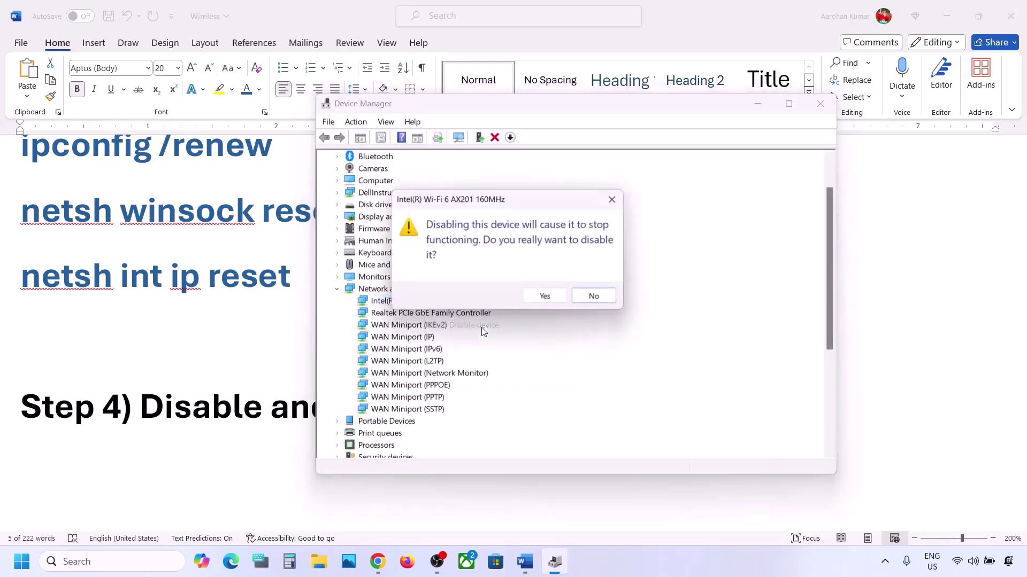
{"action": "left_click", "coordinate": [551, 297]}
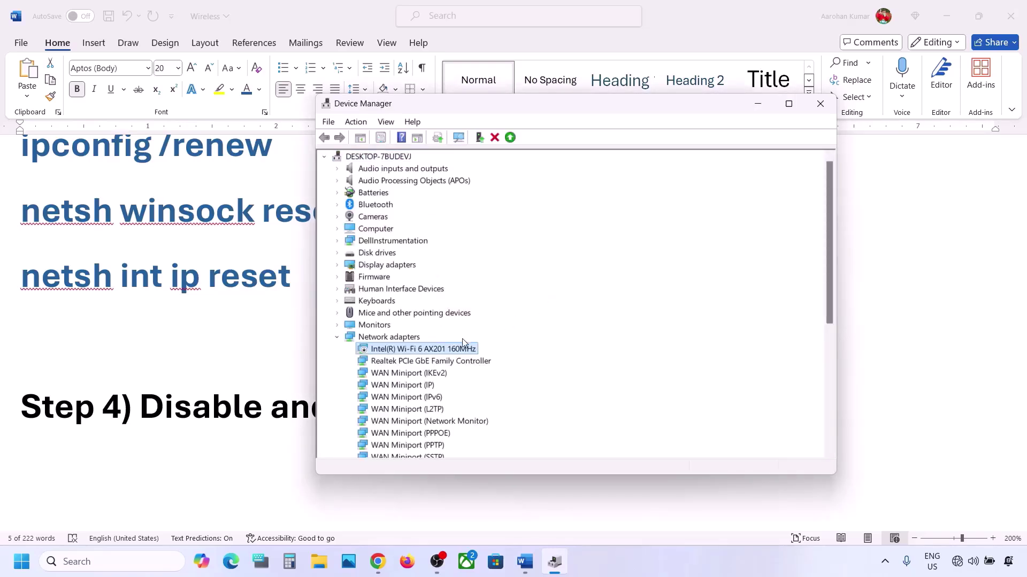
- Re-enable the Intel(R) Wi-Fi 6 AX201 160MHz adapter and close Device Manager
{"action": "right_click", "coordinate": [434, 351]}
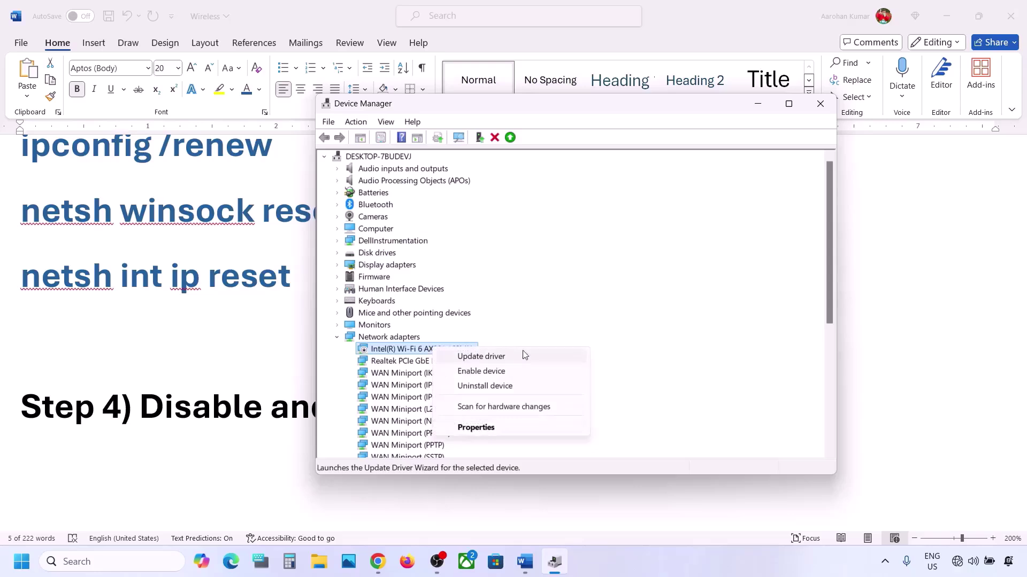
{"action": "left_click", "coordinate": [488, 374]}
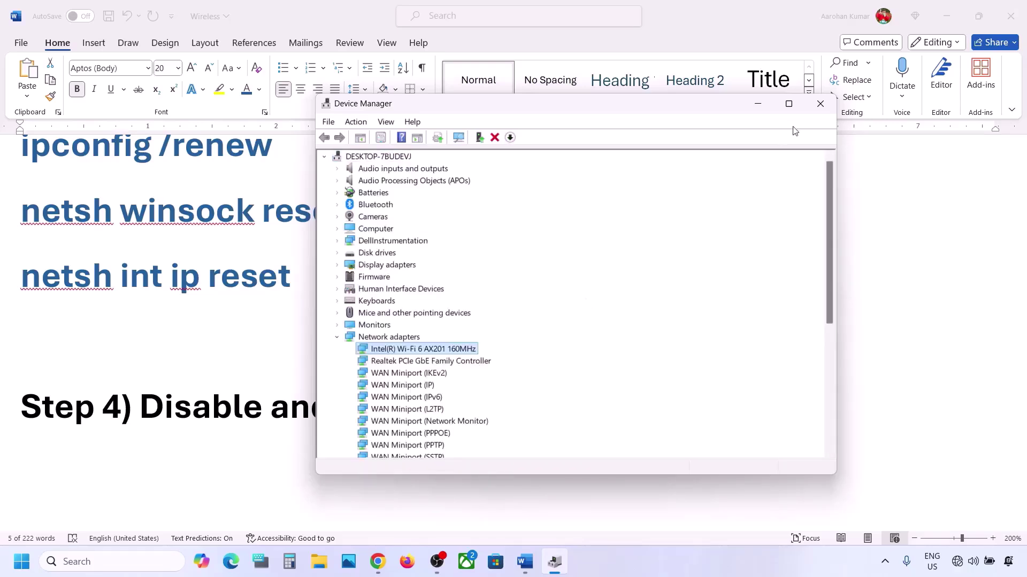
{"action": "left_click", "coordinate": [821, 108]}
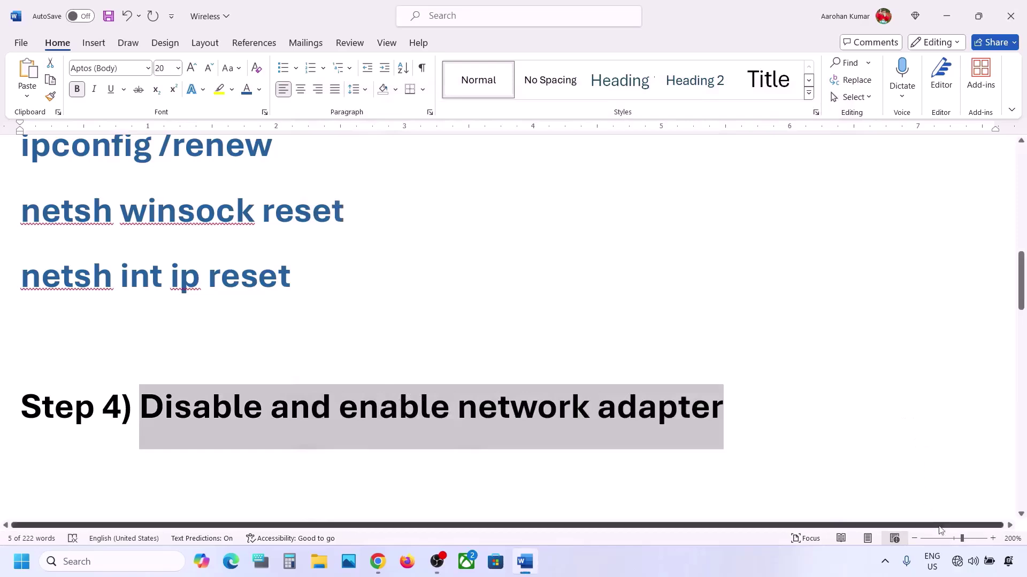
- Check the Wi-Fi connection status in the list of available wireless networks
{"action": "left_click", "coordinate": [957, 561]}
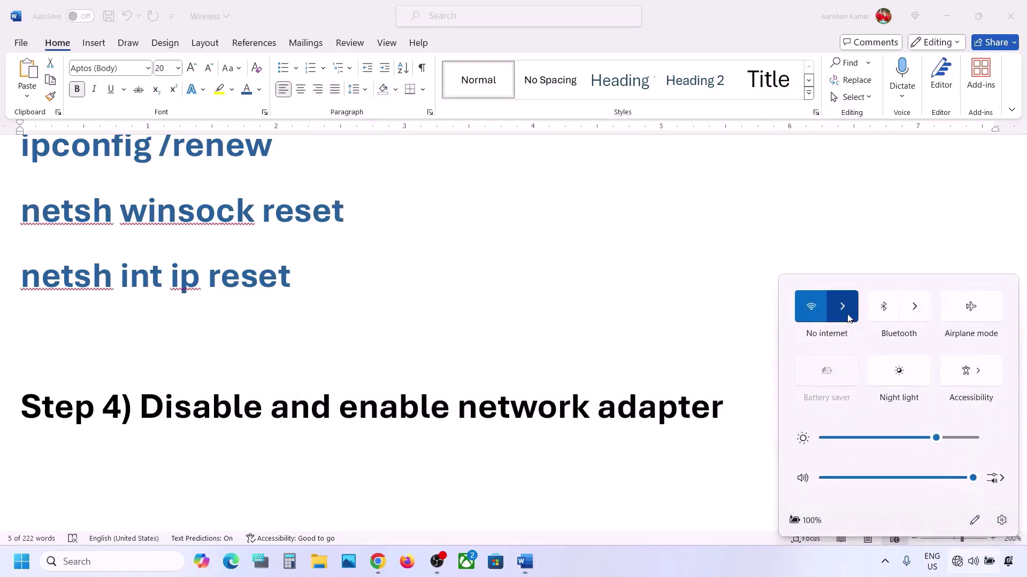
{"action": "left_click", "coordinate": [846, 307]}
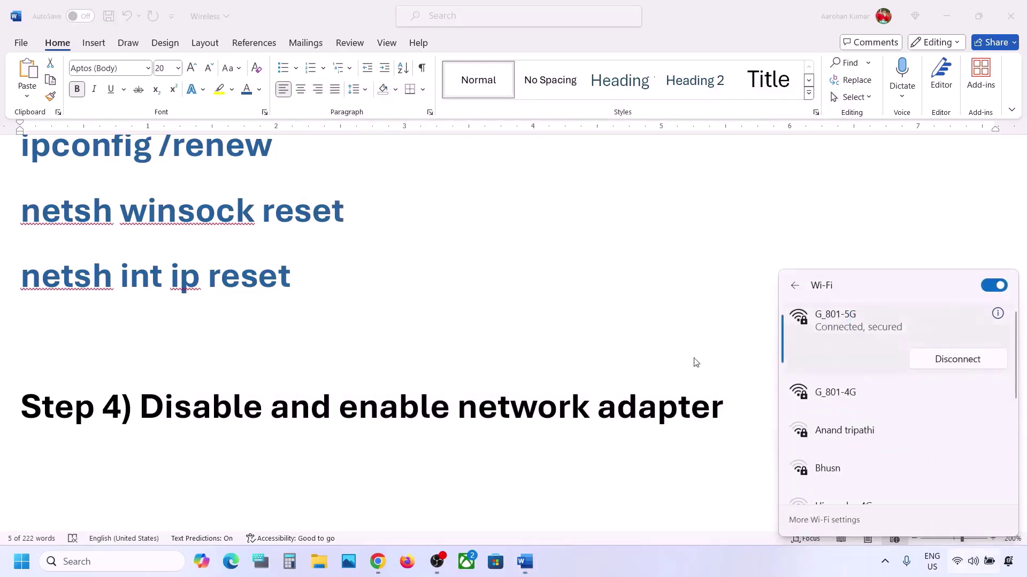
{"action": "left_click", "coordinate": [668, 369]}
- Highlight WLAN AutoConfig in Step 5 of the document and open the Windows Services console
{"action": "scroll", "coordinate": [668, 369], "scroll_direction": "down", "scroll_amount": 3}
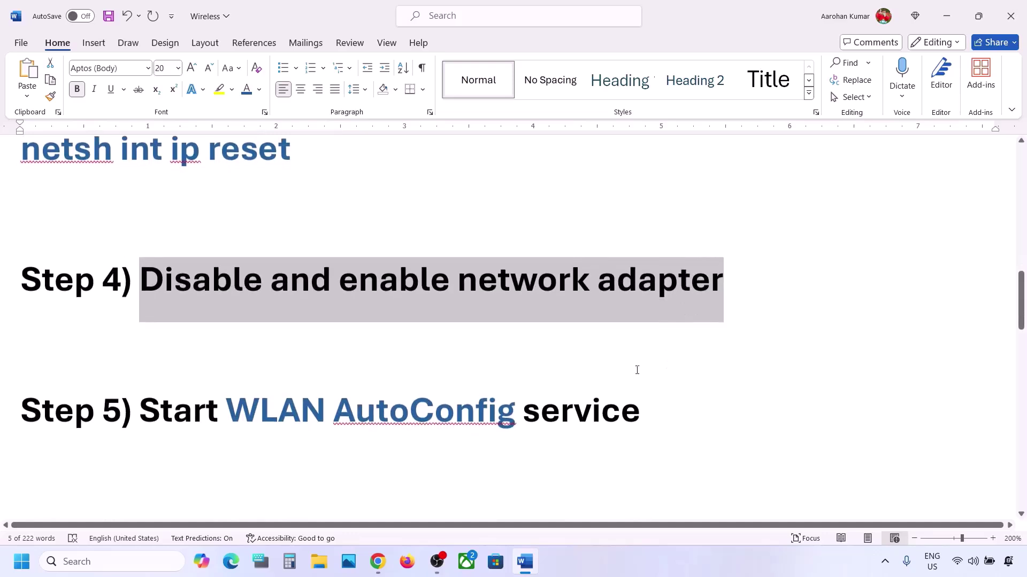
{"action": "left_click_drag", "start_coordinate": [233, 411], "coordinate": [521, 412]}
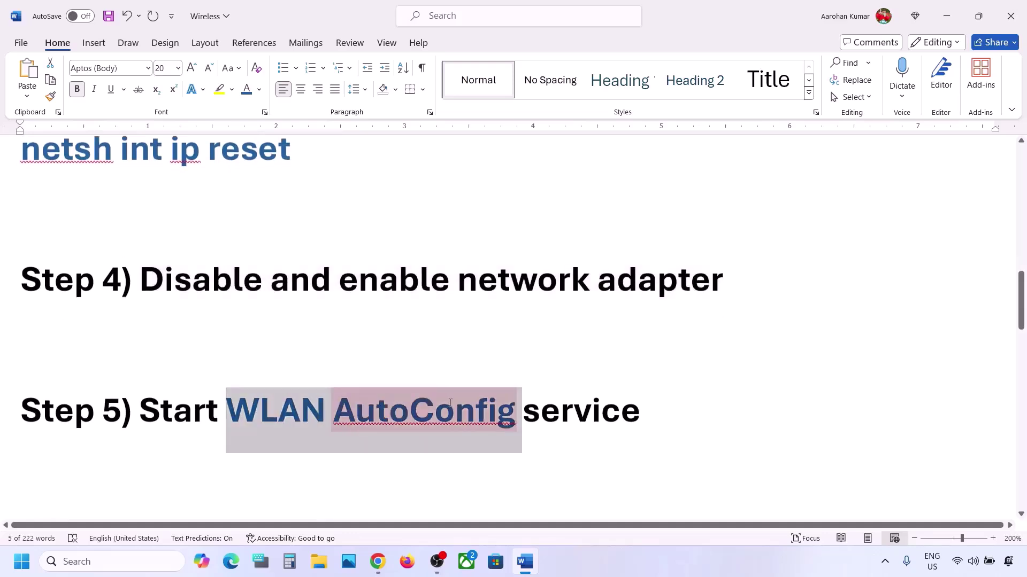
{"action": "left_click", "coordinate": [90, 568]}
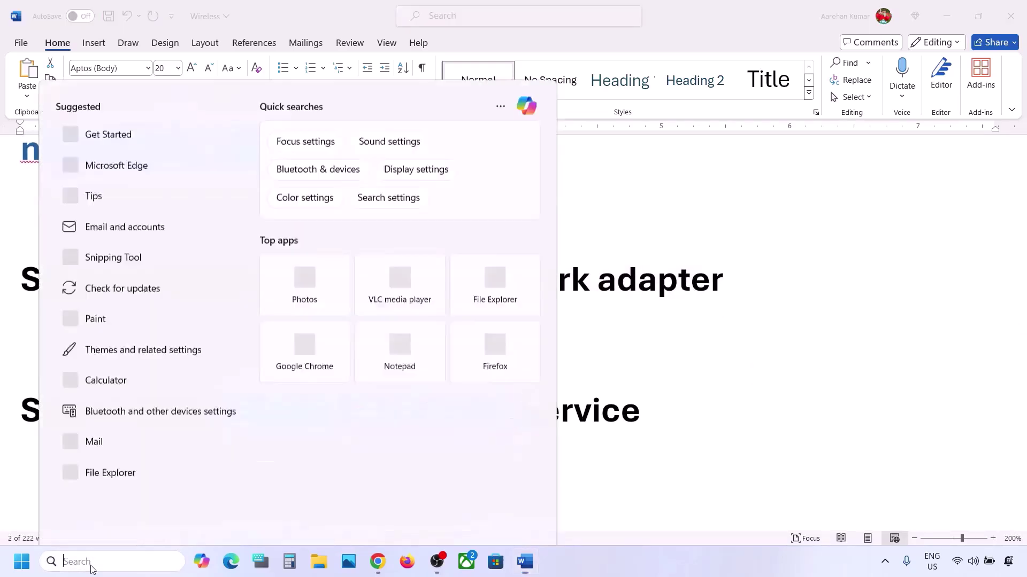
{"action": "type", "text": "ervices"}
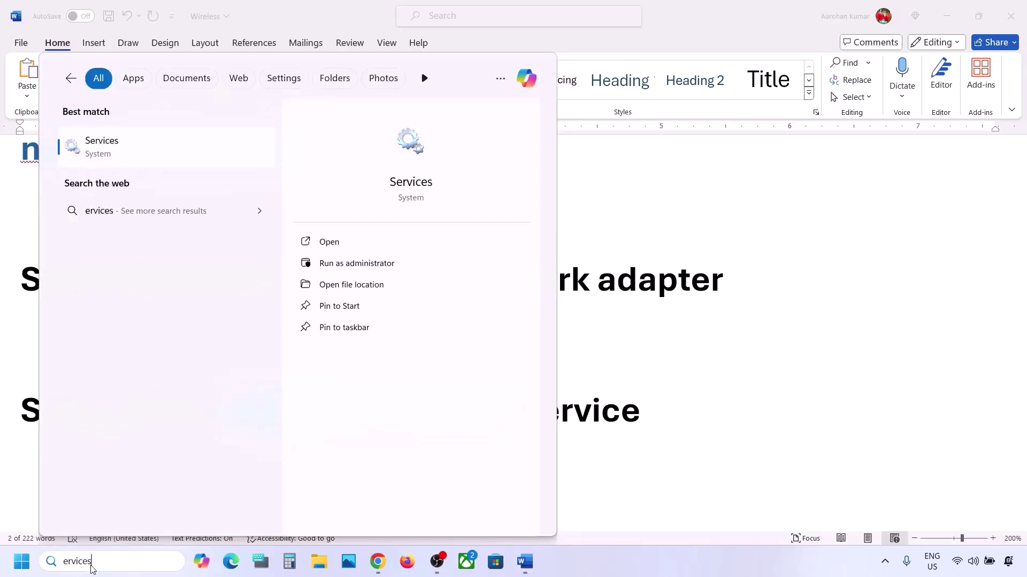
{"action": "key", "text": "Escape"}
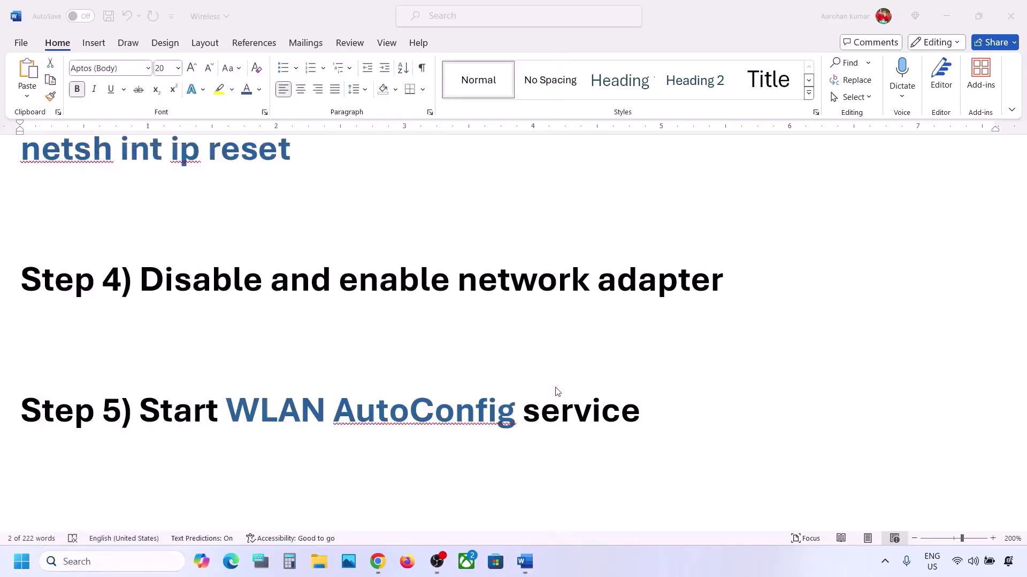
- Locate and select the WLAN AutoConfig service in the services list
{"action": "left_click", "coordinate": [411, 395]}
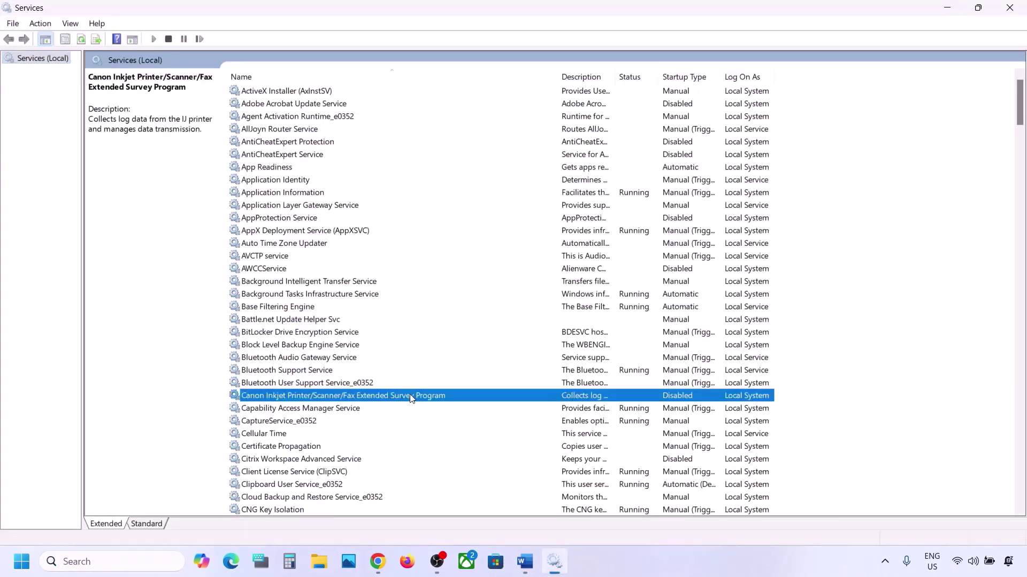
{"action": "key", "text": "w"}
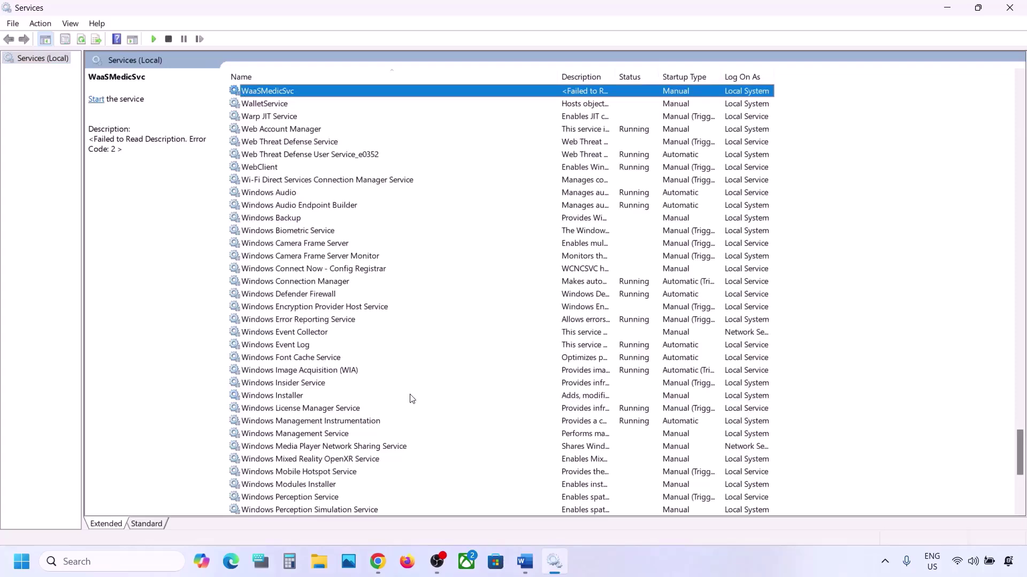
{"action": "key", "text": "w"}
{"action": "key", "text": "l"}
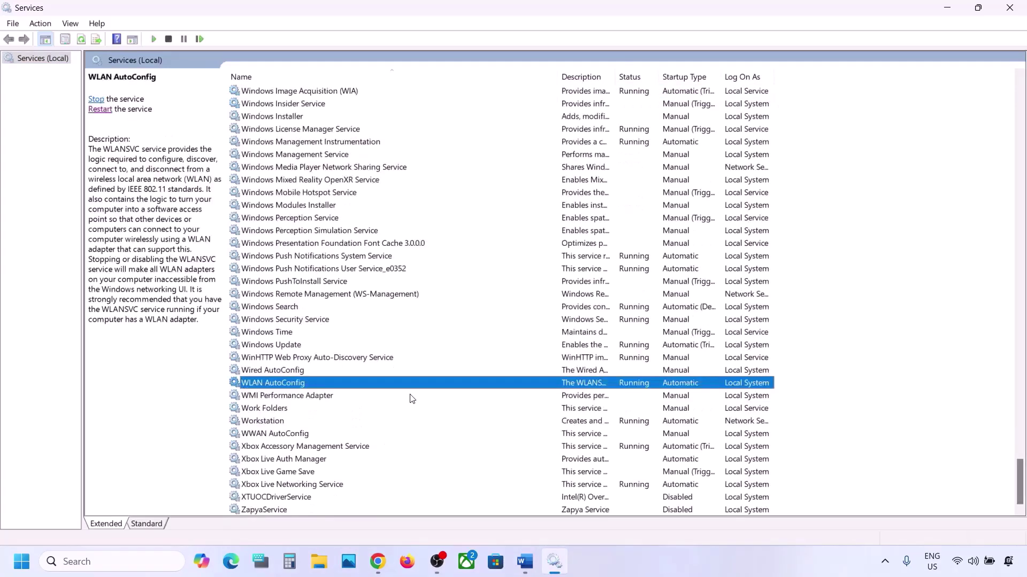
- Set the startup type of the WLAN AutoConfig service to Automatic and apply the change
{"action": "double_click", "coordinate": [285, 384]}
{"action": "left_click", "coordinate": [492, 264]}
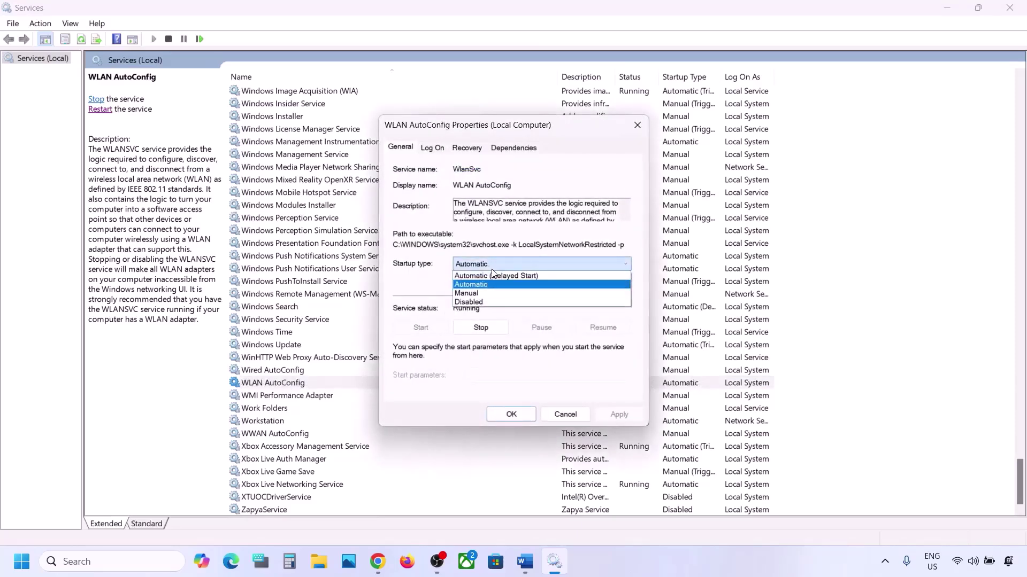
{"action": "left_click", "coordinate": [482, 285]}
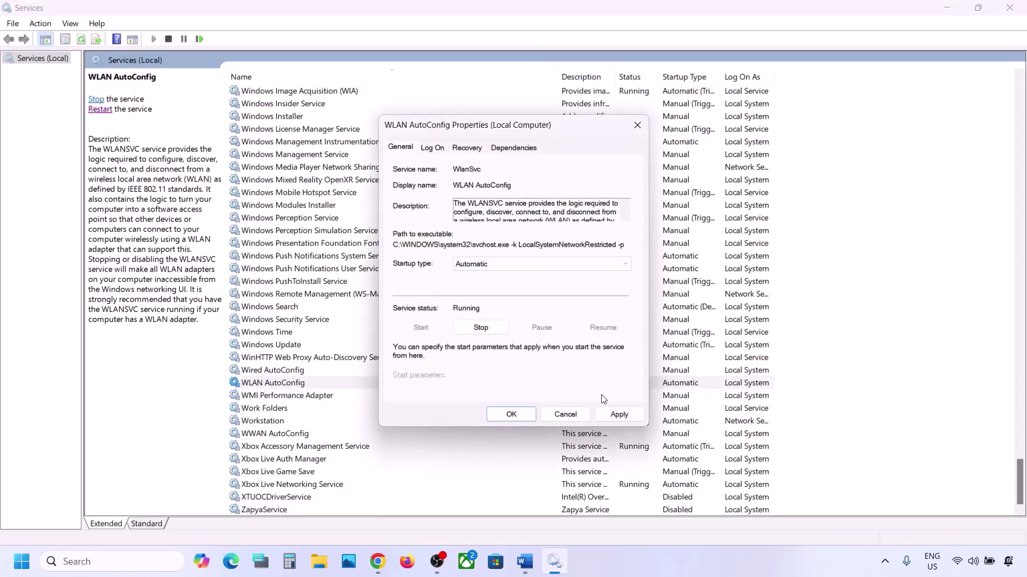
{"action": "left_click", "coordinate": [617, 414]}
{"action": "left_click", "coordinate": [510, 414]}
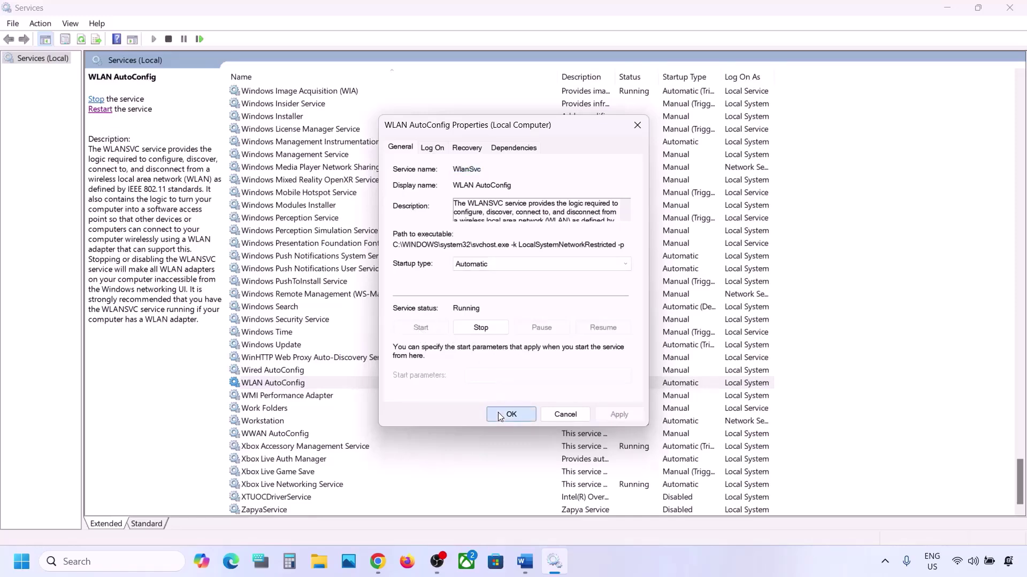
- Restart the WLAN AutoConfig service and close the Services console
{"action": "right_click", "coordinate": [273, 388]}
{"action": "left_click", "coordinate": [313, 454]}
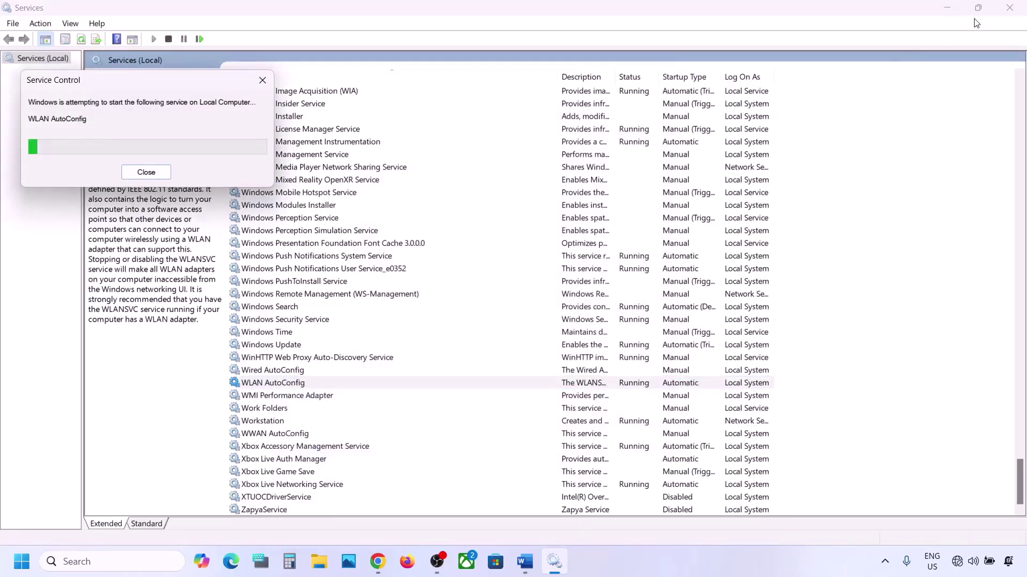
{"action": "left_click", "coordinate": [1009, 8]}
- Highlight the note "Make sure you have the WIFI password" in Step 6 of the document
{"action": "scroll", "coordinate": [496, 360], "scroll_direction": "down", "scroll_amount": 3}
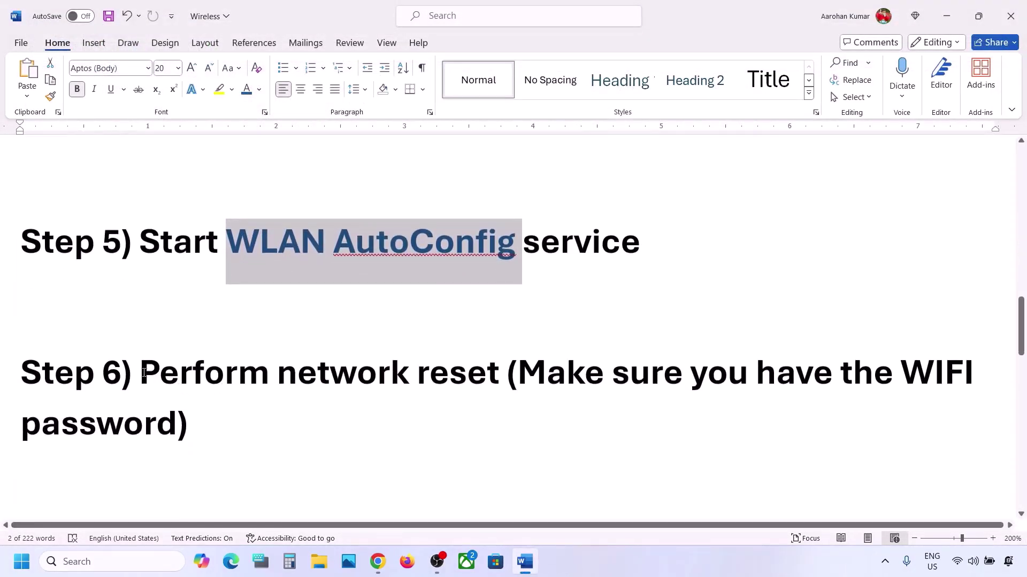
{"action": "left_click_drag", "start_coordinate": [144, 373], "coordinate": [184, 417]}
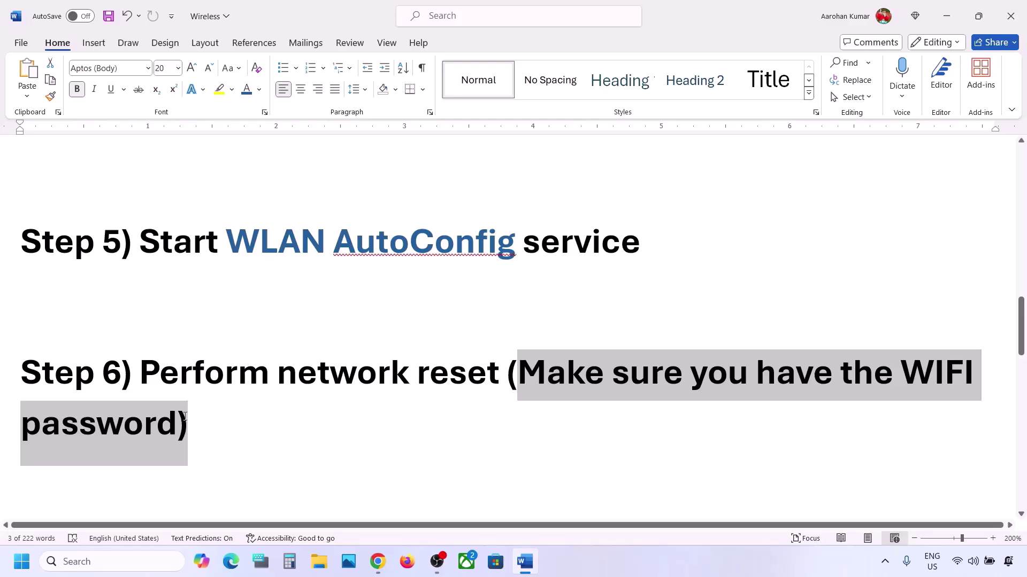
{"action": "left_click_drag", "start_coordinate": [184, 416], "coordinate": [184, 417]}
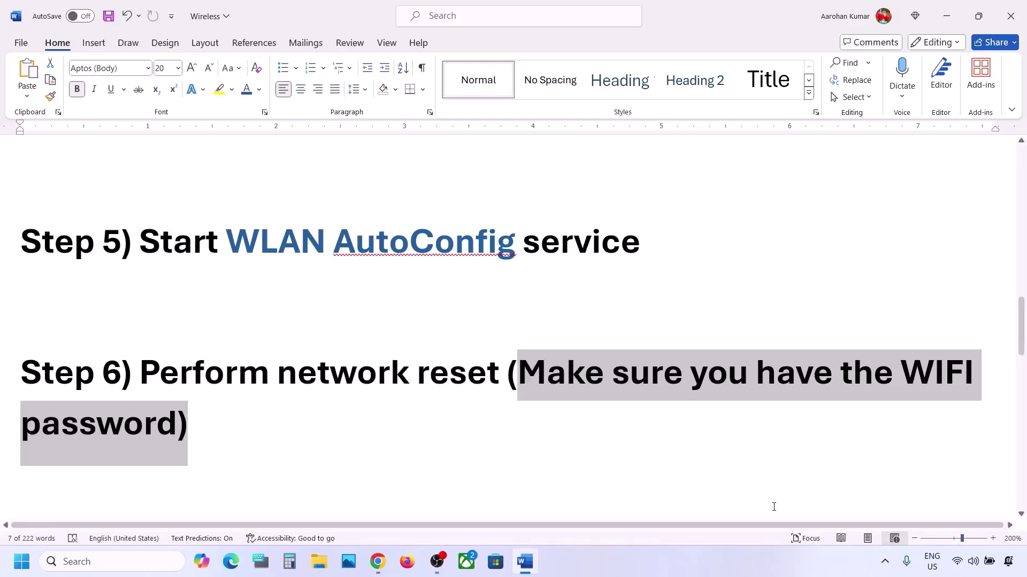
- Open the advanced network settings page under Network & internet in Windows Settings
{"action": "left_click", "coordinate": [22, 562]}
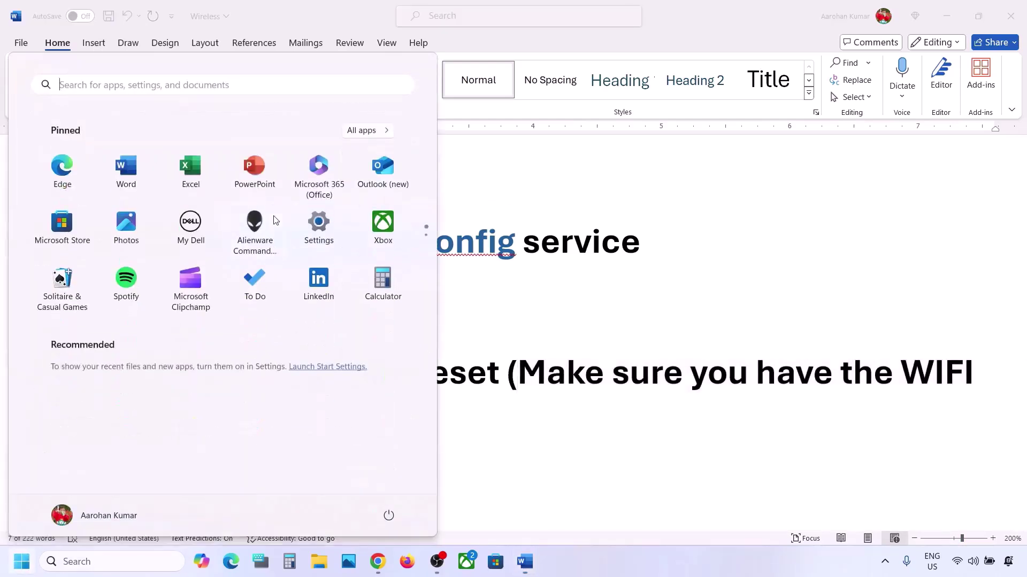
{"action": "left_click", "coordinate": [319, 225]}
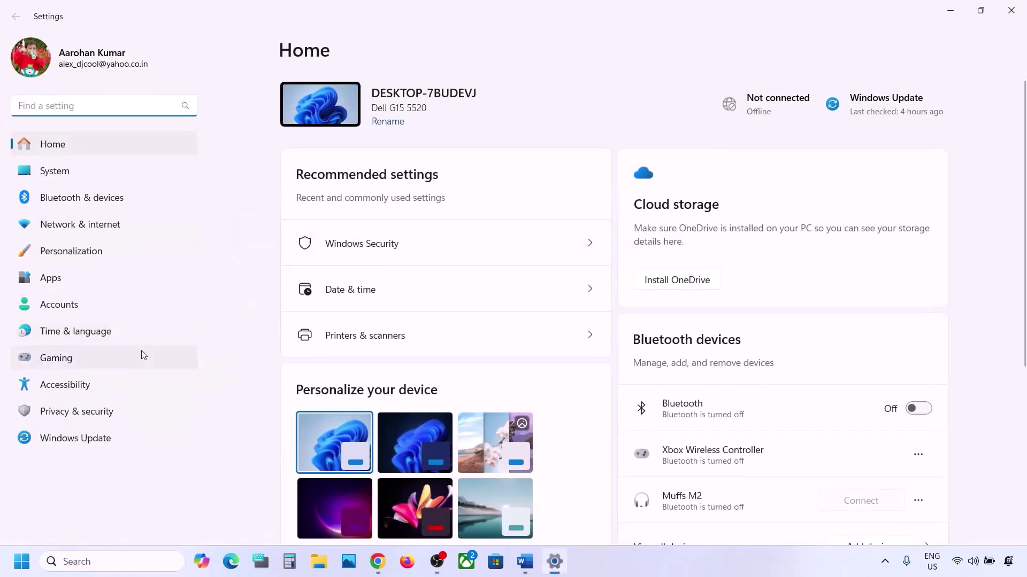
{"action": "left_click", "coordinate": [108, 231]}
{"action": "scroll", "coordinate": [467, 293], "scroll_direction": "down", "scroll_amount": 1}
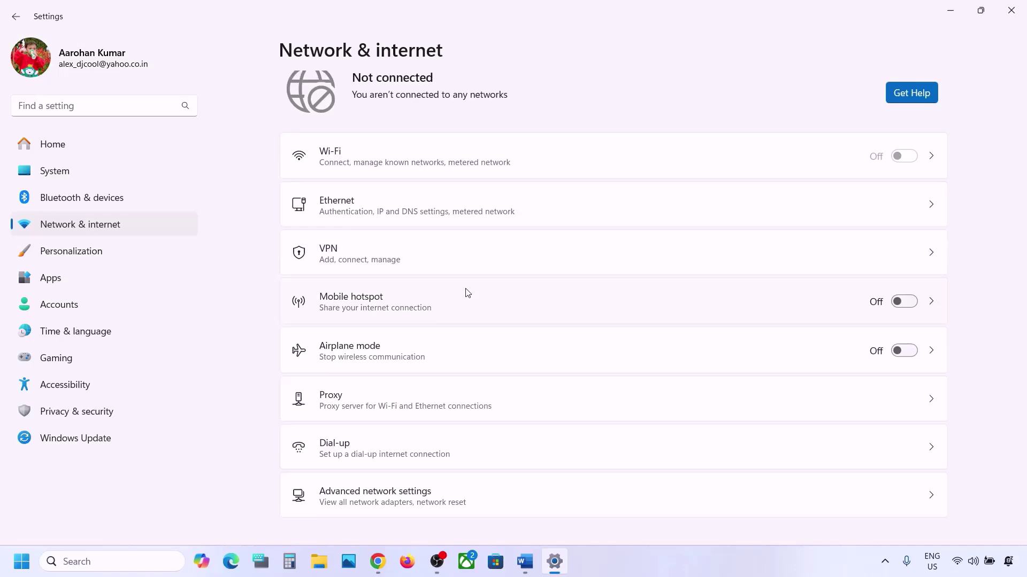
{"action": "scroll", "coordinate": [453, 357], "scroll_direction": "down", "scroll_amount": 1}
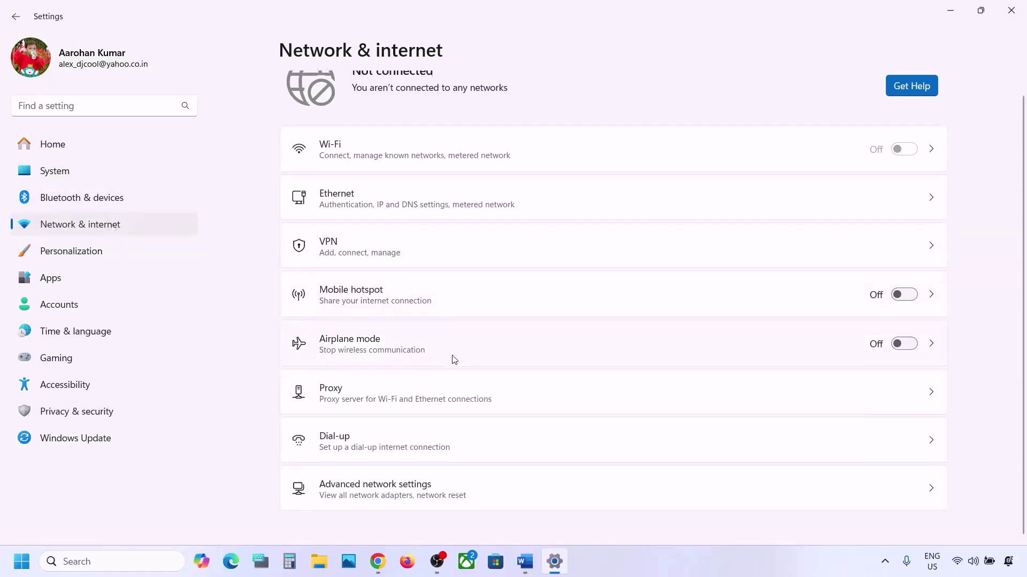
{"action": "scroll", "coordinate": [454, 358], "scroll_direction": "up", "scroll_amount": 1}
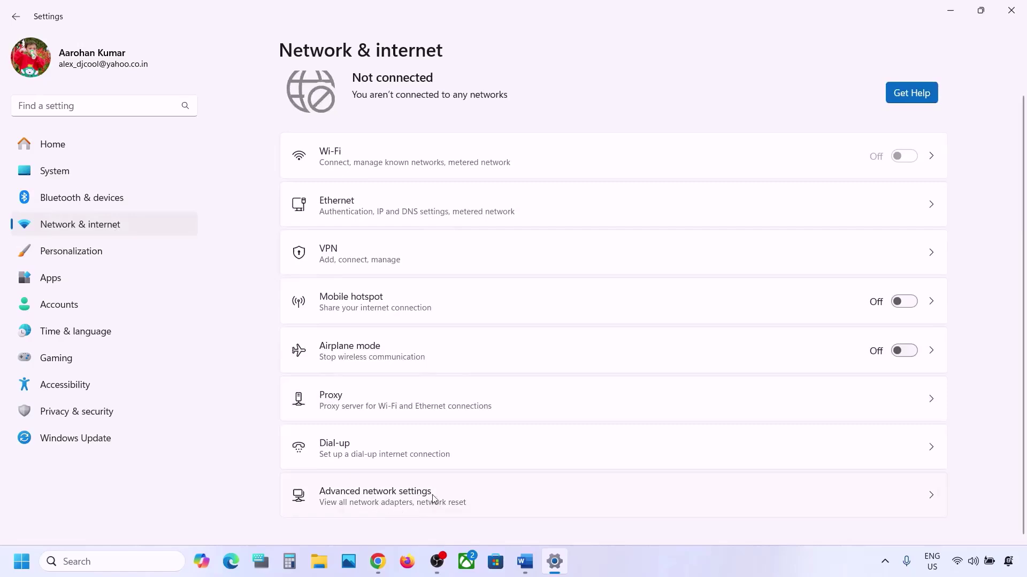
{"action": "left_click", "coordinate": [374, 502]}
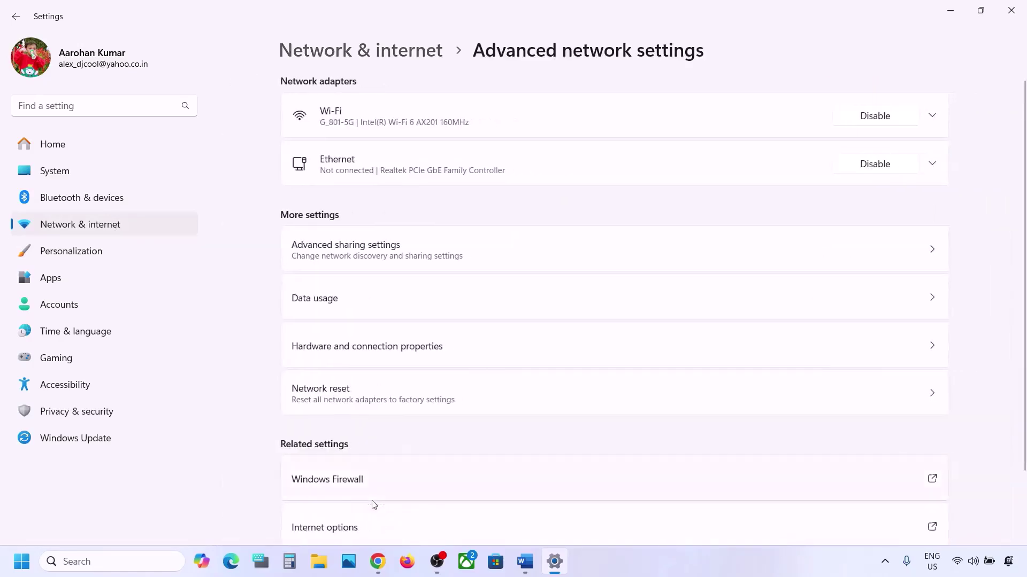
- Open the Network reset page, request a reset of the network settings, and decline the confirmation
{"action": "left_click", "coordinate": [353, 399]}
{"action": "left_click", "coordinate": [892, 172]}
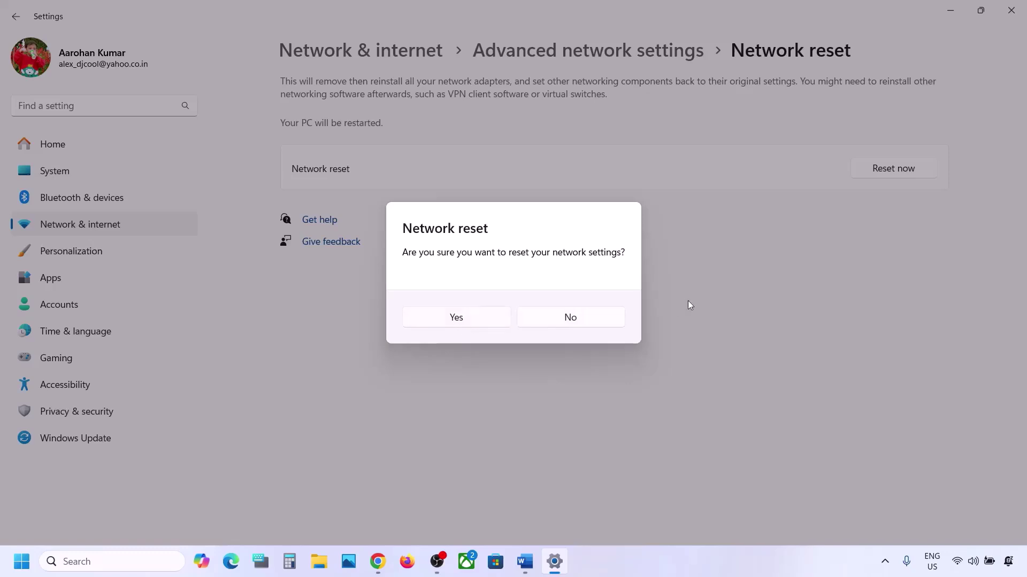
{"action": "left_click", "coordinate": [602, 322]}
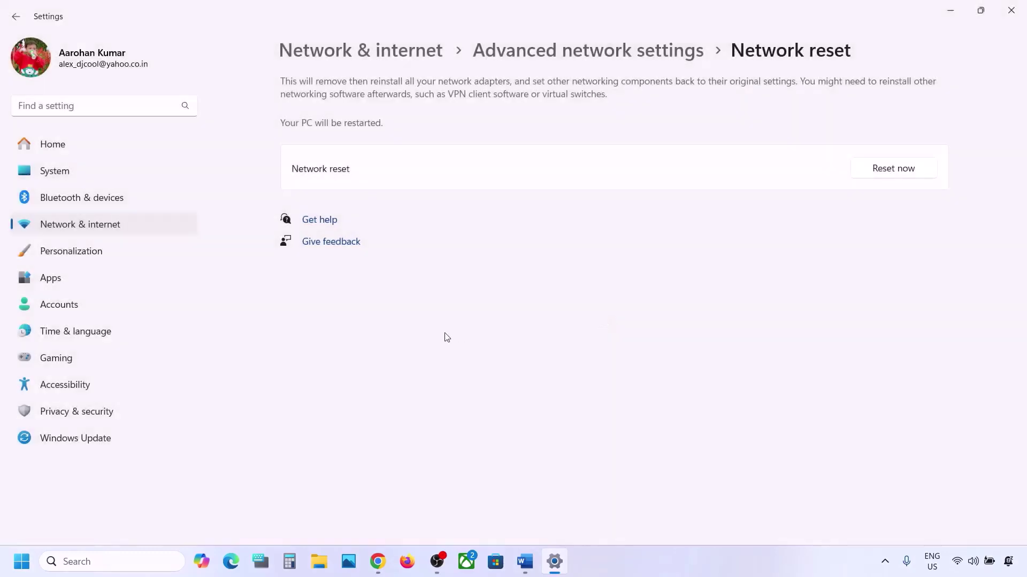
- Check the current Wi-Fi connection in the list of available wireless networks and close the list
{"action": "left_click", "coordinate": [962, 558]}
{"action": "left_click", "coordinate": [847, 310]}
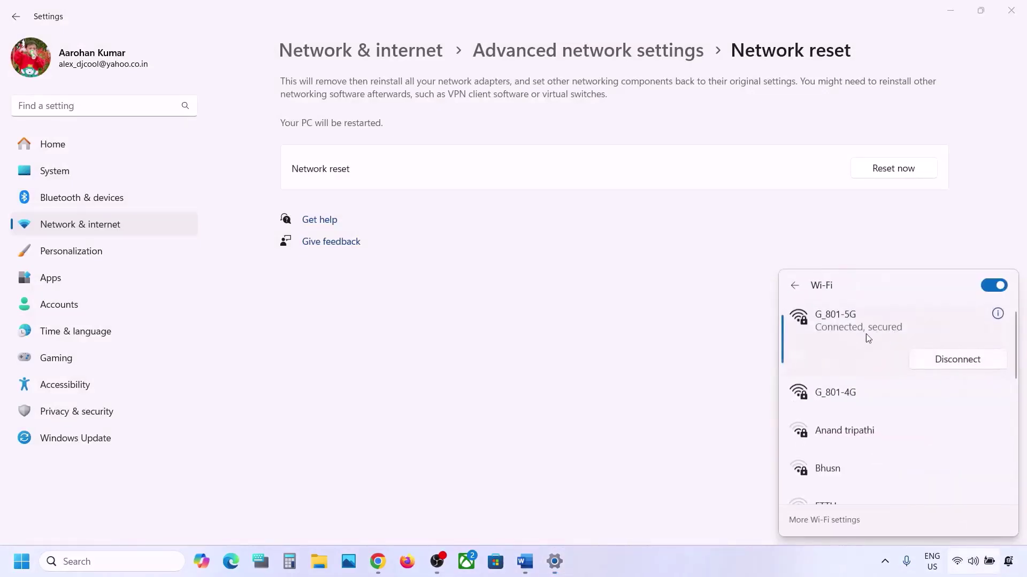
{"action": "left_click", "coordinate": [700, 353]}
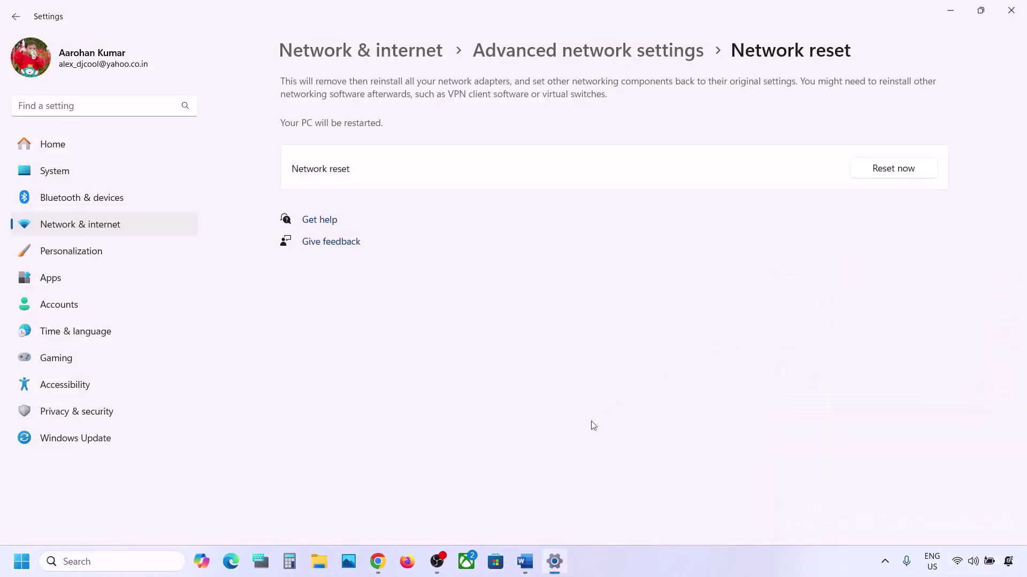
- Switch back to the Word document and highlight "Reinstall Network Driver" in Step 7
{"action": "left_click", "coordinate": [525, 561]}
{"action": "scroll", "coordinate": [373, 410], "scroll_direction": "down", "scroll_amount": 3}
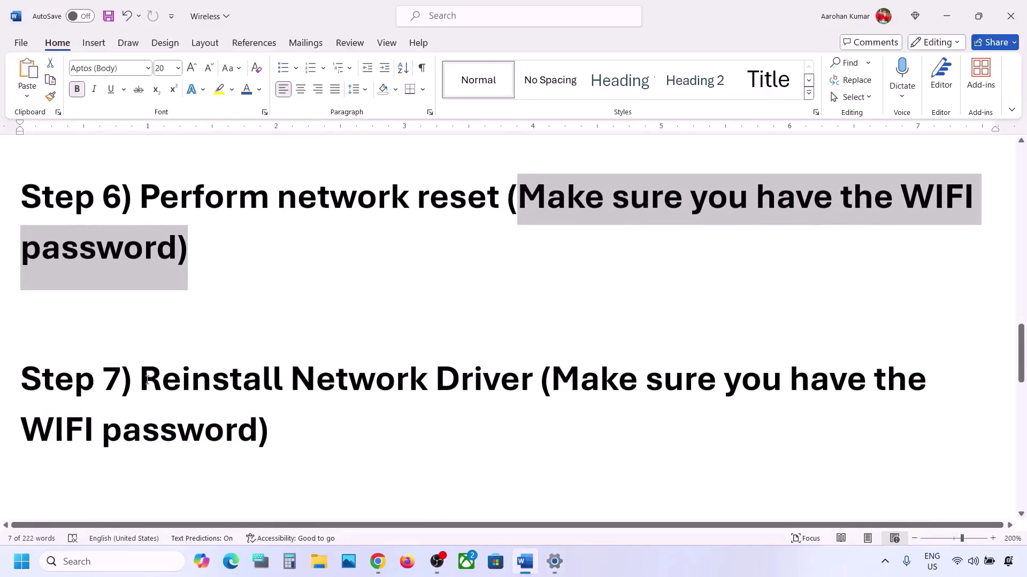
{"action": "left_click_drag", "start_coordinate": [147, 379], "coordinate": [537, 380]}
- Request uninstalling the Intel(R) Wi-Fi 6 AX201 160MHz adapter in Device Manager, cancel the confirmation, and close Device Manager
{"action": "right_click", "coordinate": [22, 562]}
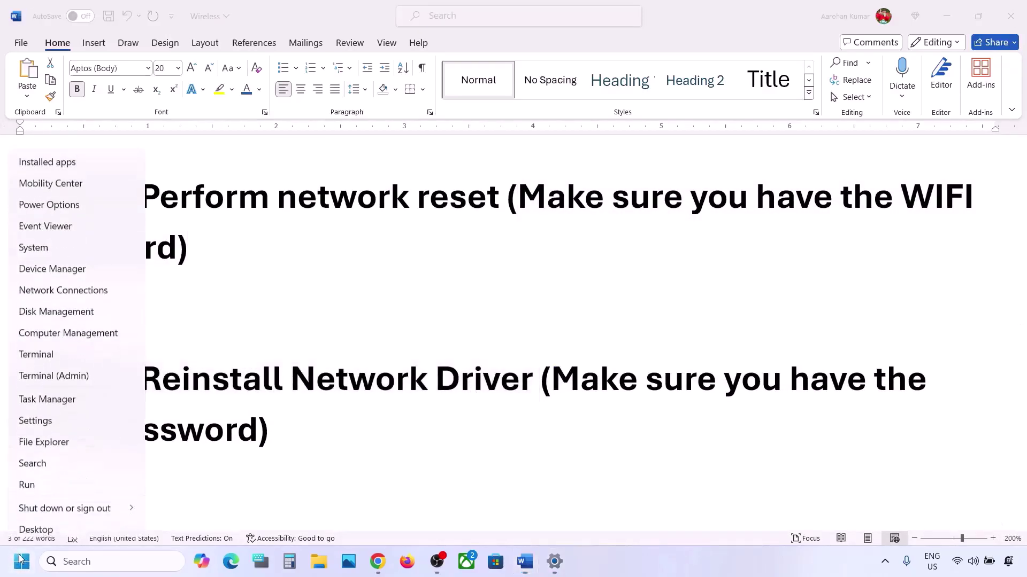
{"action": "left_click", "coordinate": [52, 273]}
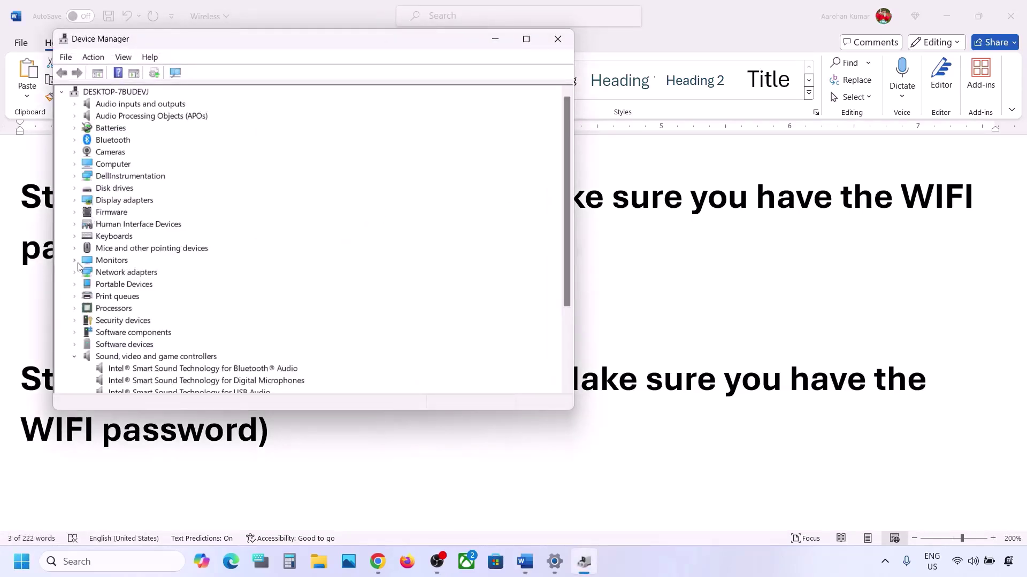
{"action": "left_click", "coordinate": [75, 273]}
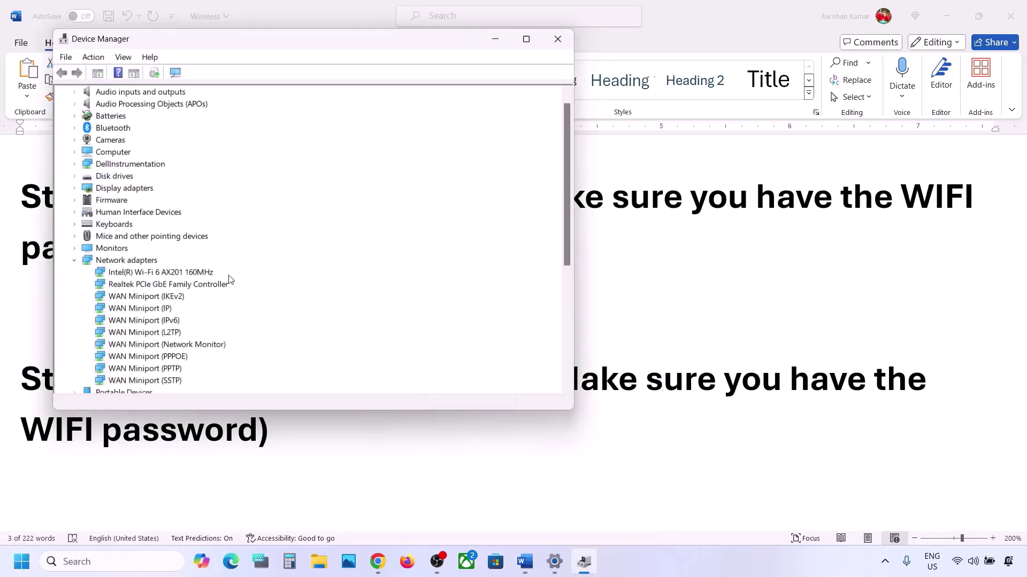
{"action": "left_click", "coordinate": [186, 274]}
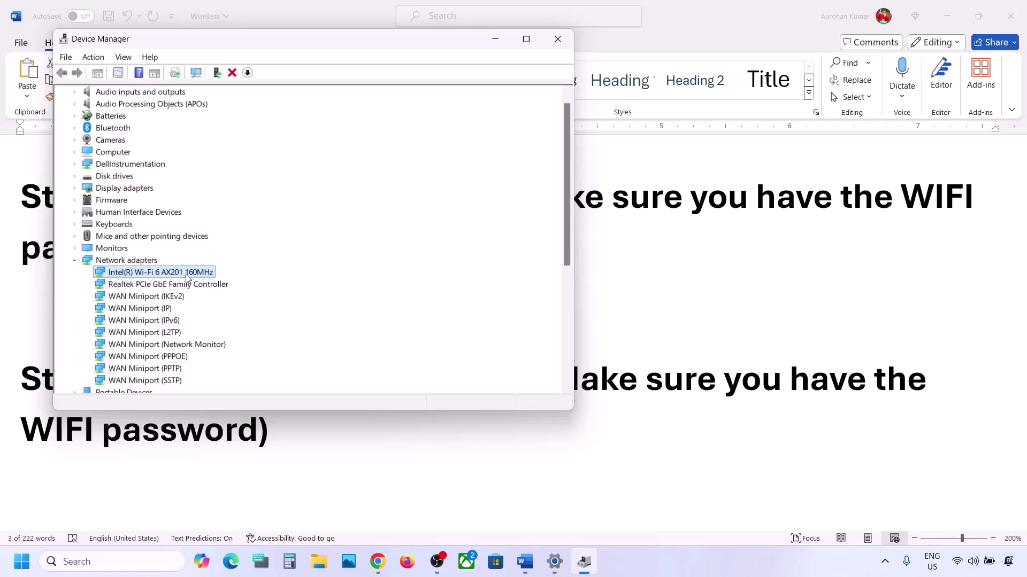
{"action": "right_click", "coordinate": [187, 277]}
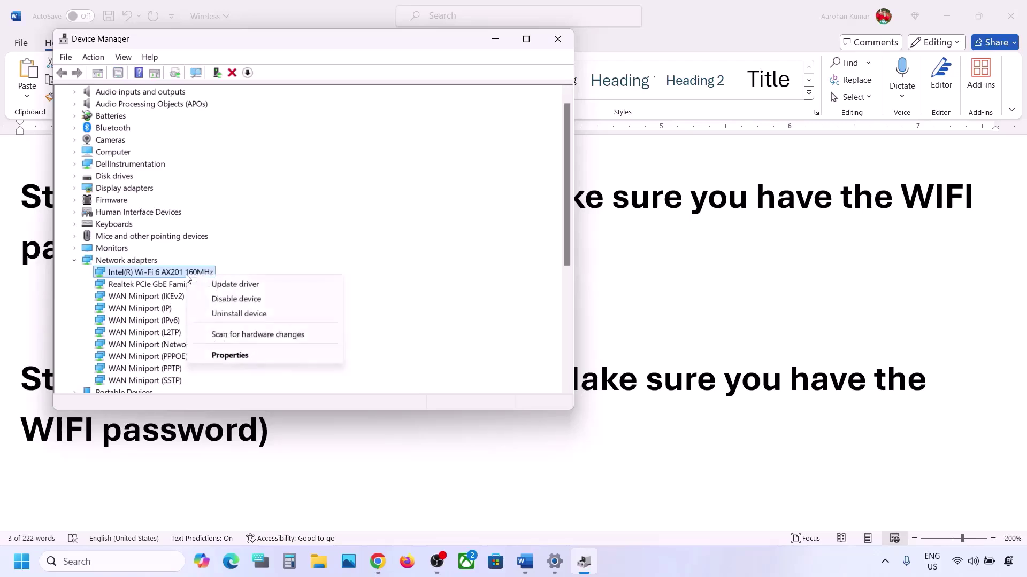
{"action": "left_click", "coordinate": [247, 315]}
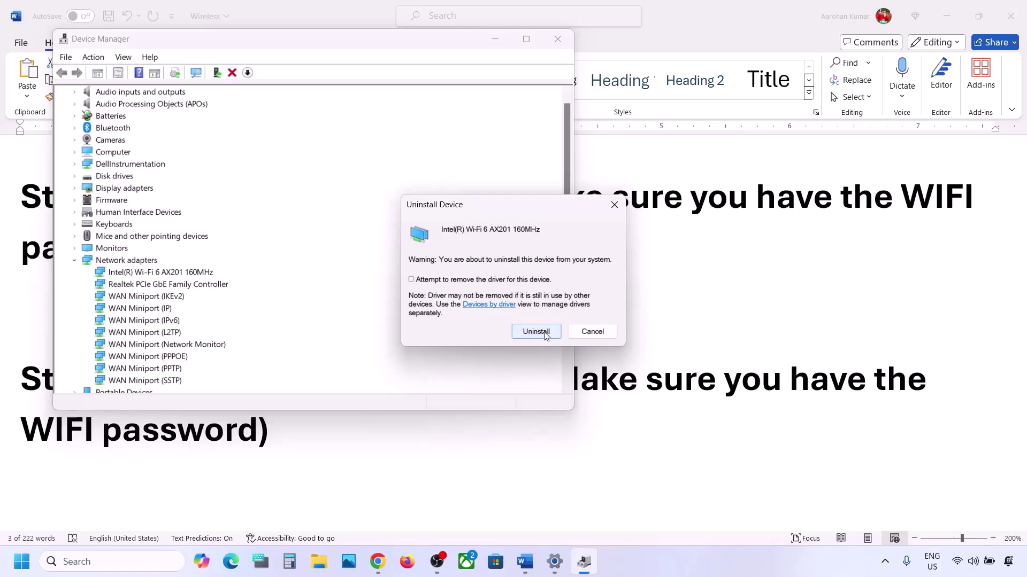
{"action": "left_click", "coordinate": [592, 332]}
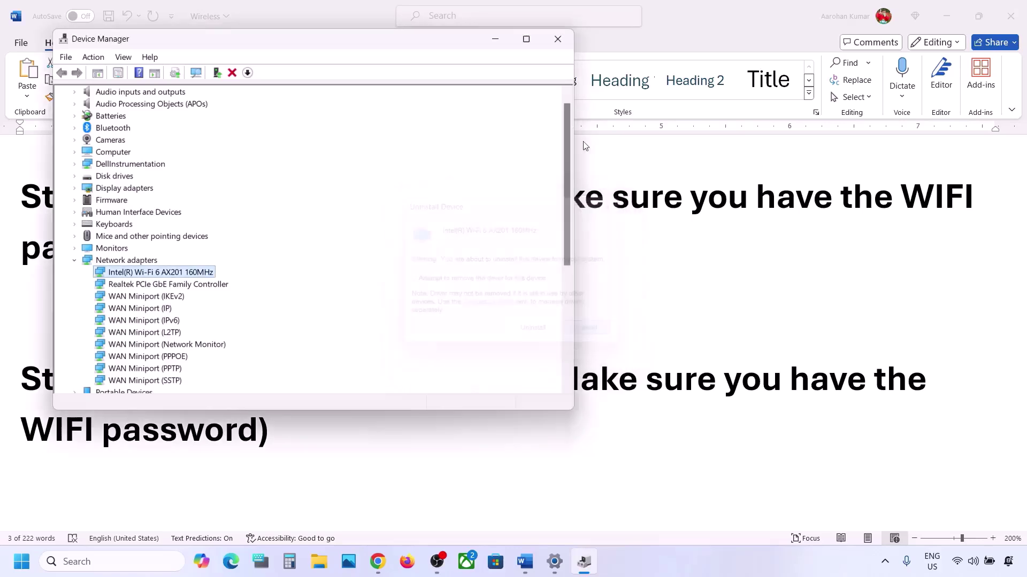
{"action": "left_click", "coordinate": [558, 39]}
- Show the Restart choice among the system power options and dismiss it without restarting
{"action": "left_click", "coordinate": [16, 568]}
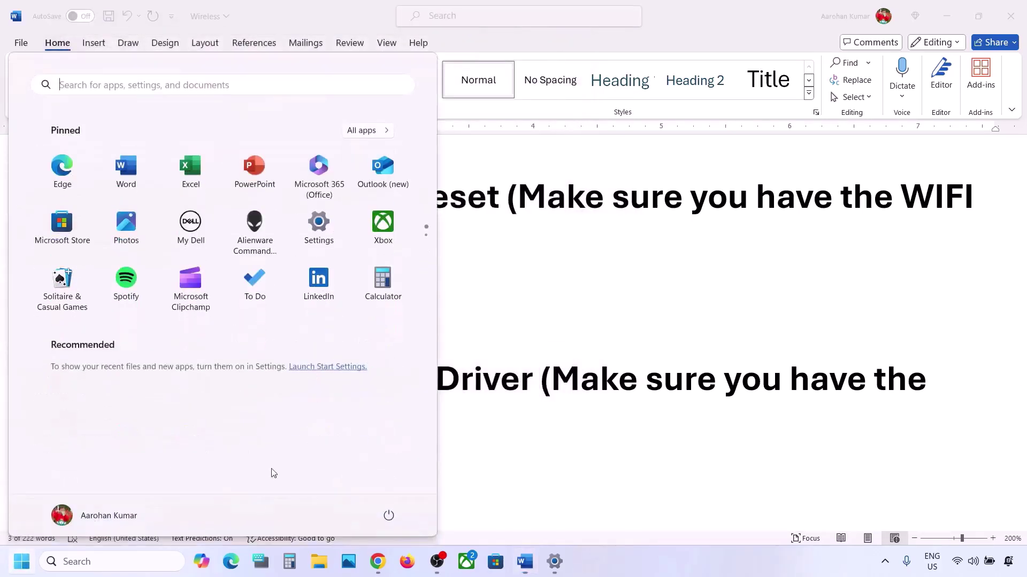
{"action": "left_click", "coordinate": [388, 516]}
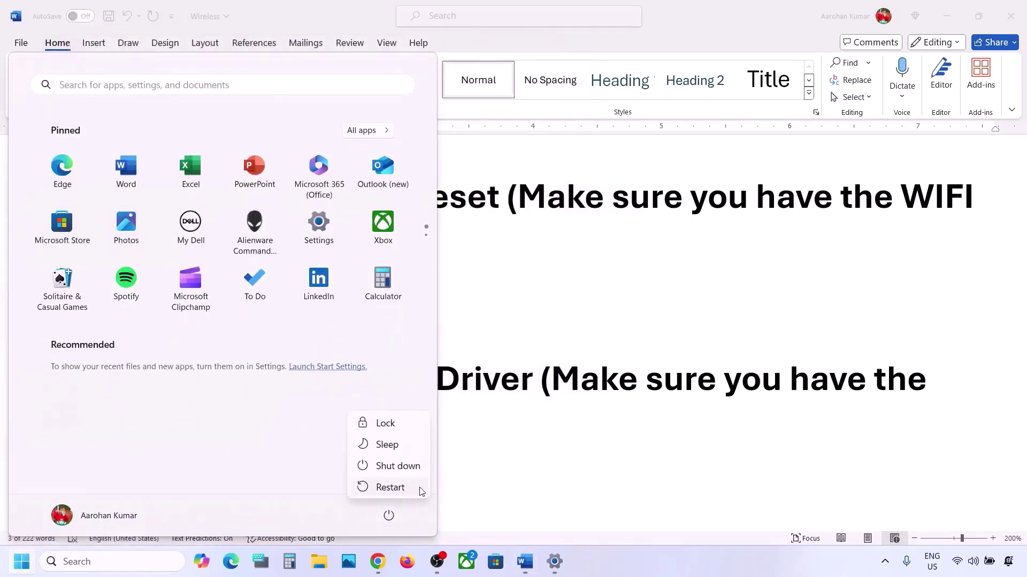
{"action": "key", "text": "Escape"}
{"action": "key", "text": "Escape"}
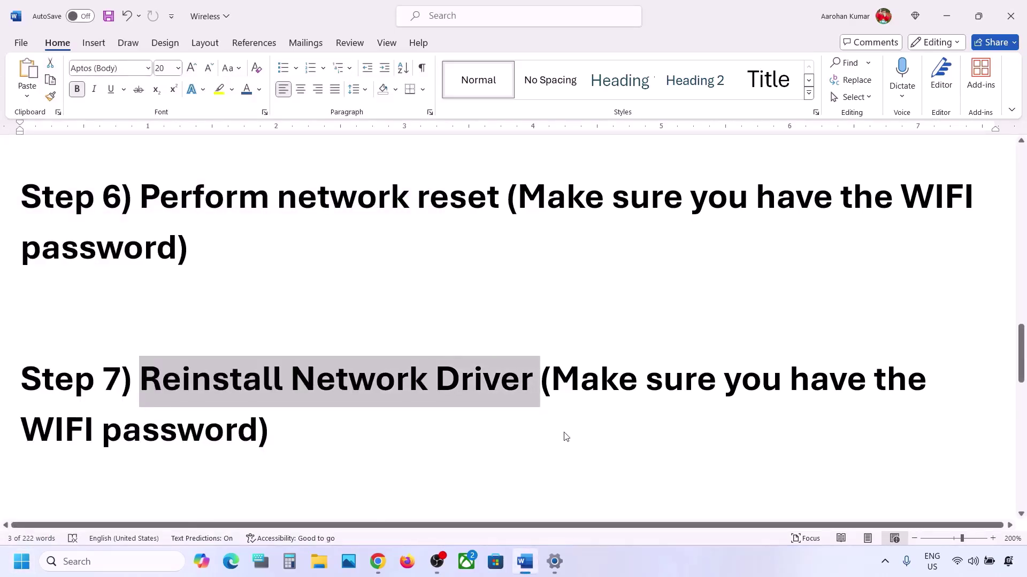
- Check the available Wi-Fi networks and return to the document
{"action": "left_click", "coordinate": [22, 561]}
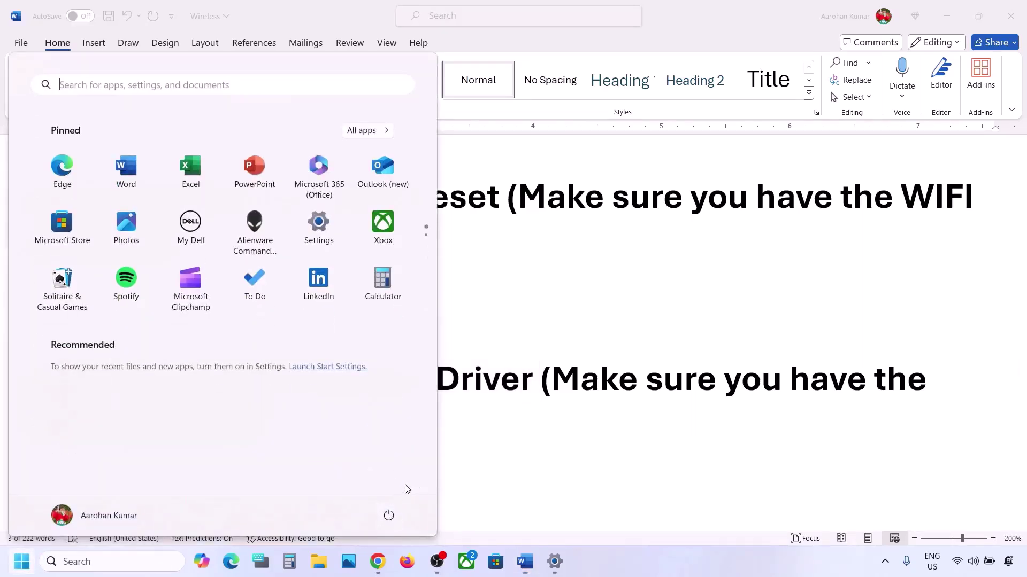
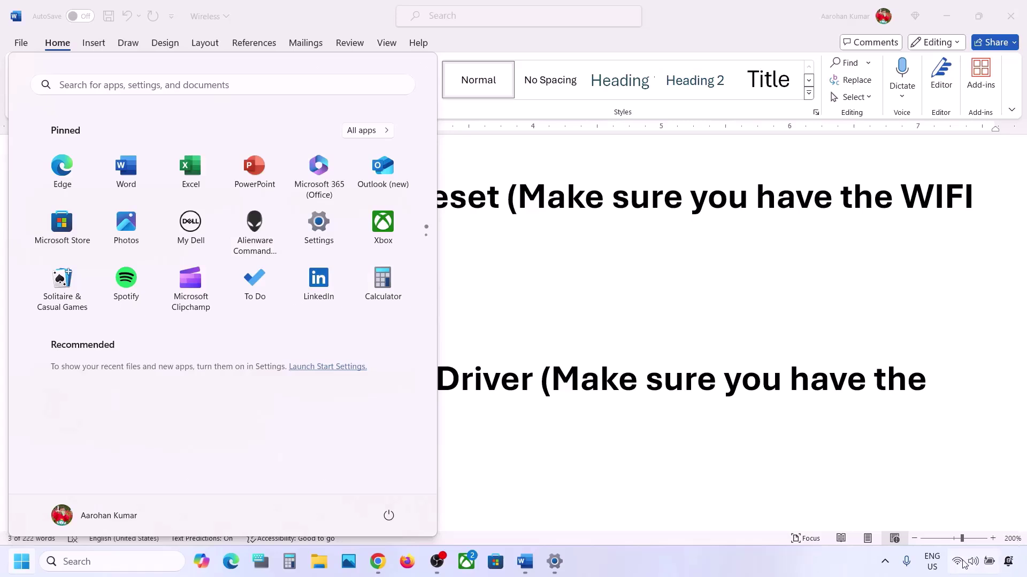
{"action": "left_click", "coordinate": [965, 559]}
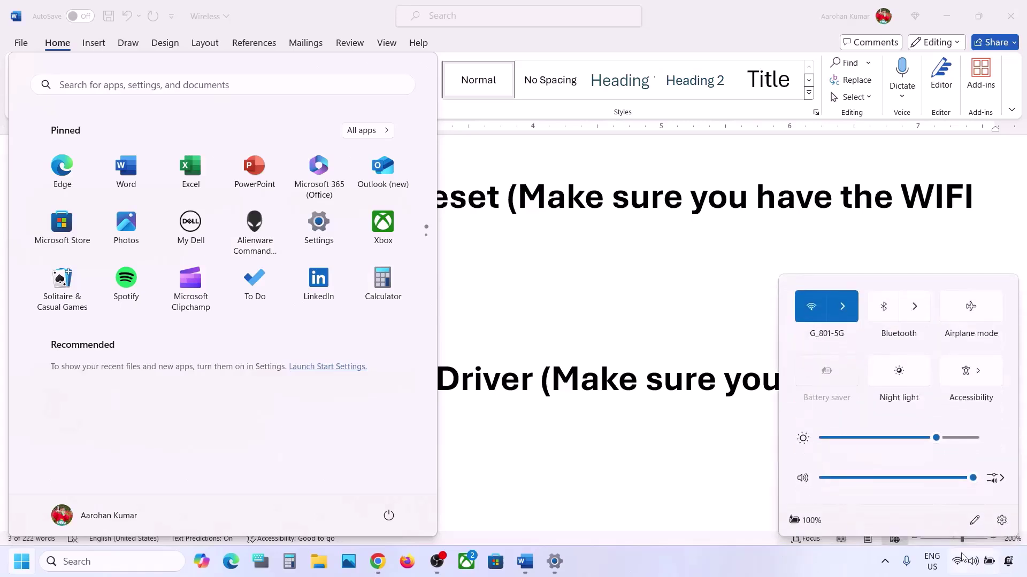
{"action": "left_click", "coordinate": [842, 306]}
{"action": "left_click", "coordinate": [516, 352]}
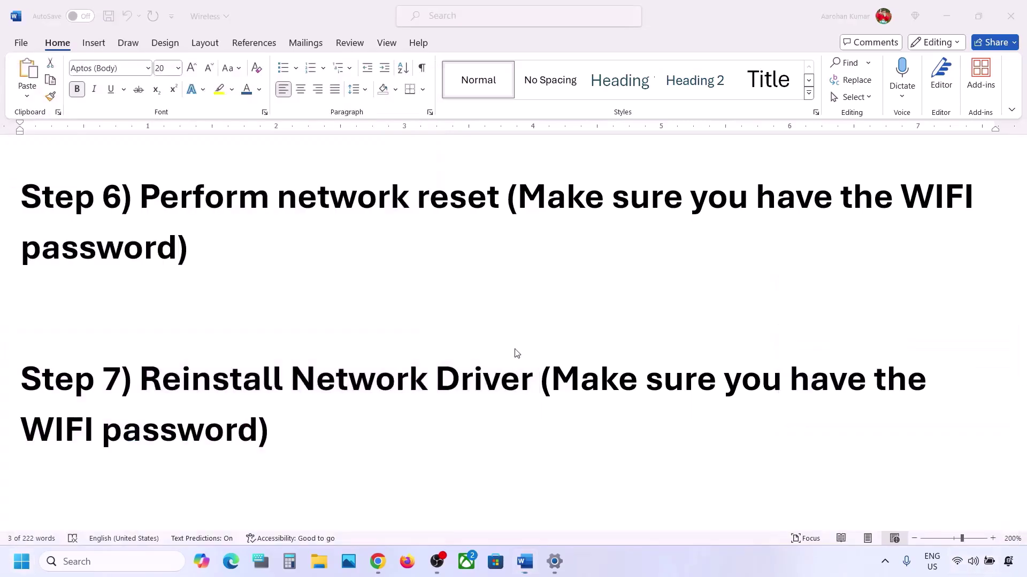
- Highlight "Install Wireless driver from your system manufacturer website" in Step 10 of the document
{"action": "scroll", "coordinate": [516, 353], "scroll_direction": "down", "scroll_amount": 5}
{"action": "scroll", "coordinate": [517, 352], "scroll_direction": "down", "scroll_amount": 2}
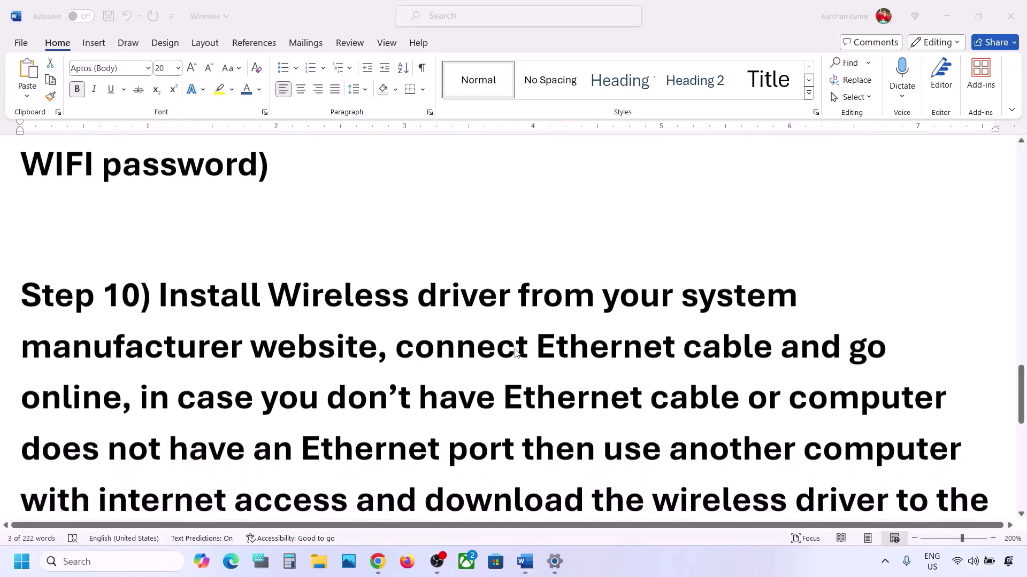
{"action": "left_click", "coordinate": [170, 294]}
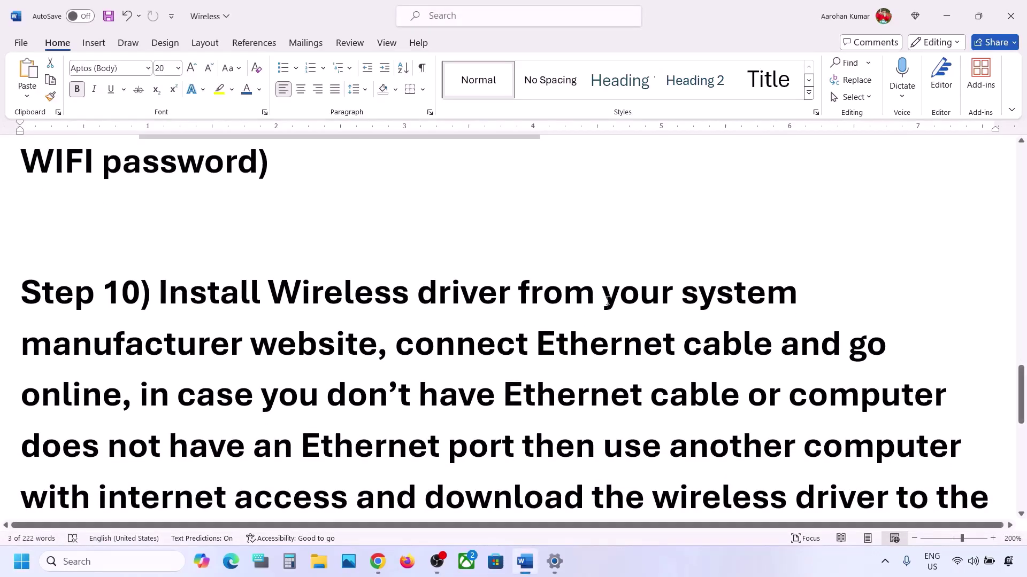
{"action": "left_click_drag", "start_coordinate": [166, 291], "coordinate": [378, 345]}
{"action": "scroll", "coordinate": [378, 339], "scroll_direction": "down", "scroll_amount": 1}
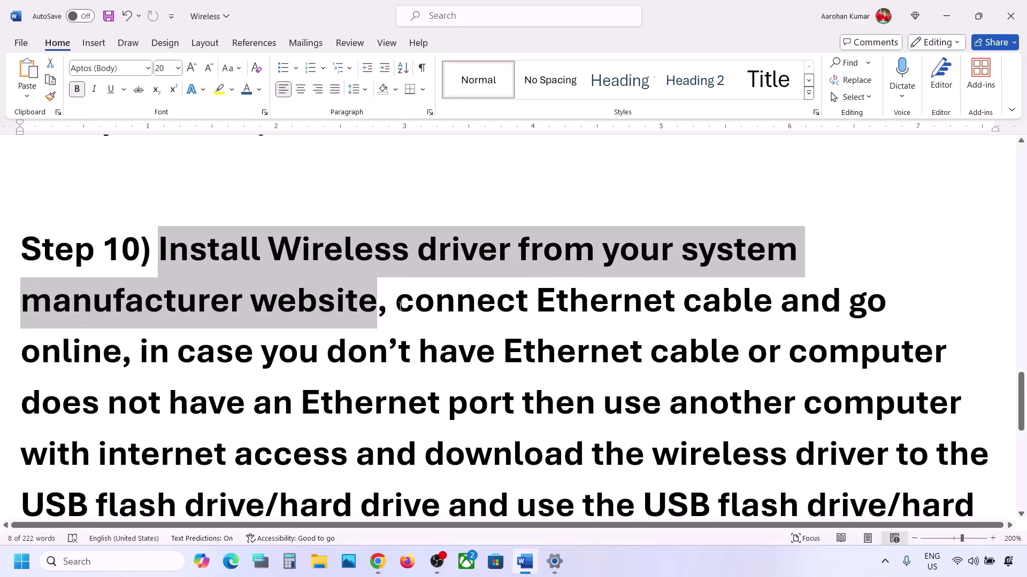
- Highlight the Step 10 passage from "connect Ethernet cable" through "with internet access" in the document
{"action": "left_click_drag", "start_coordinate": [400, 306], "coordinate": [734, 313]}
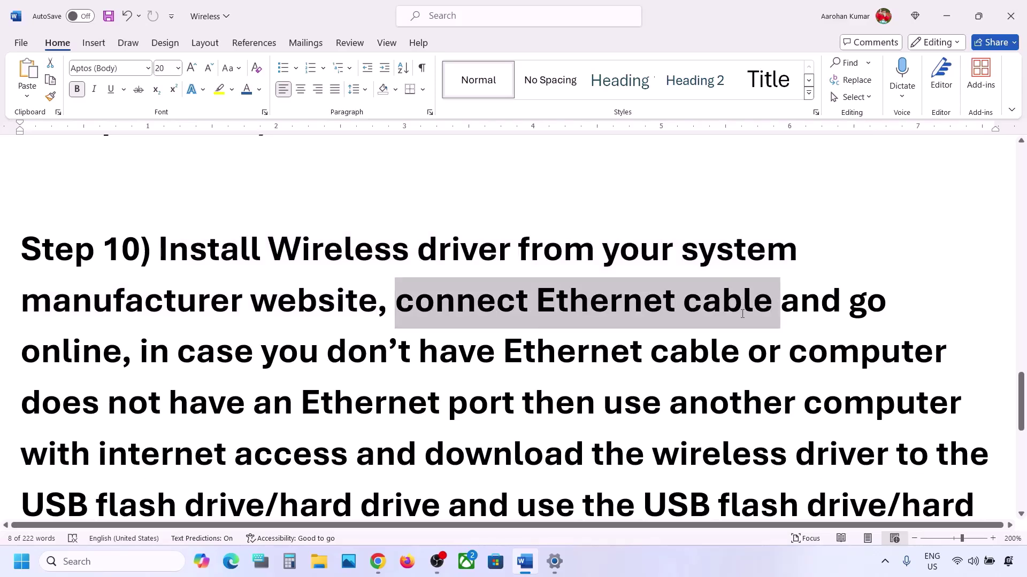
{"action": "left_click_drag", "start_coordinate": [742, 314], "coordinate": [352, 455]}
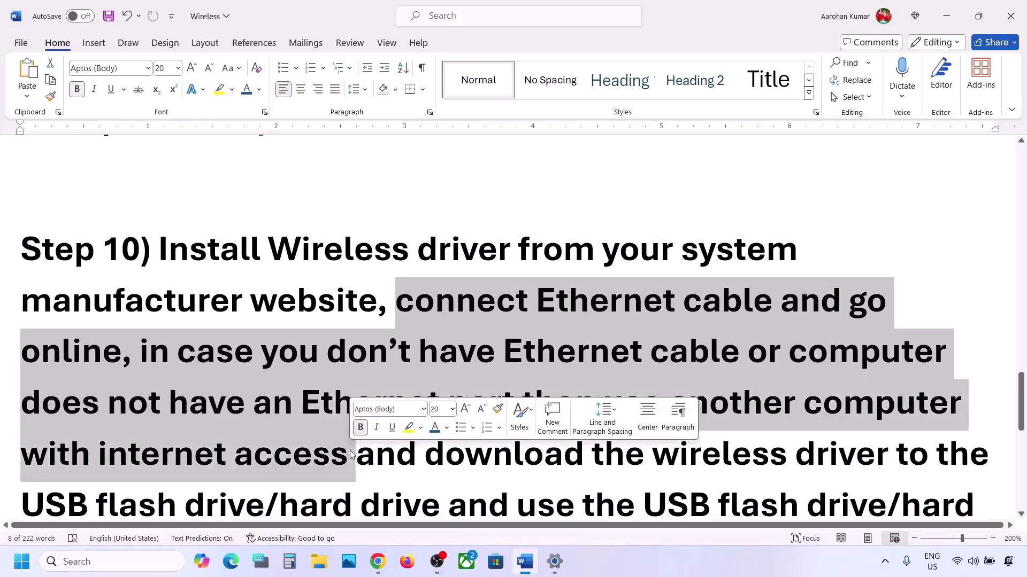
{"action": "left_click", "coordinate": [648, 573]}
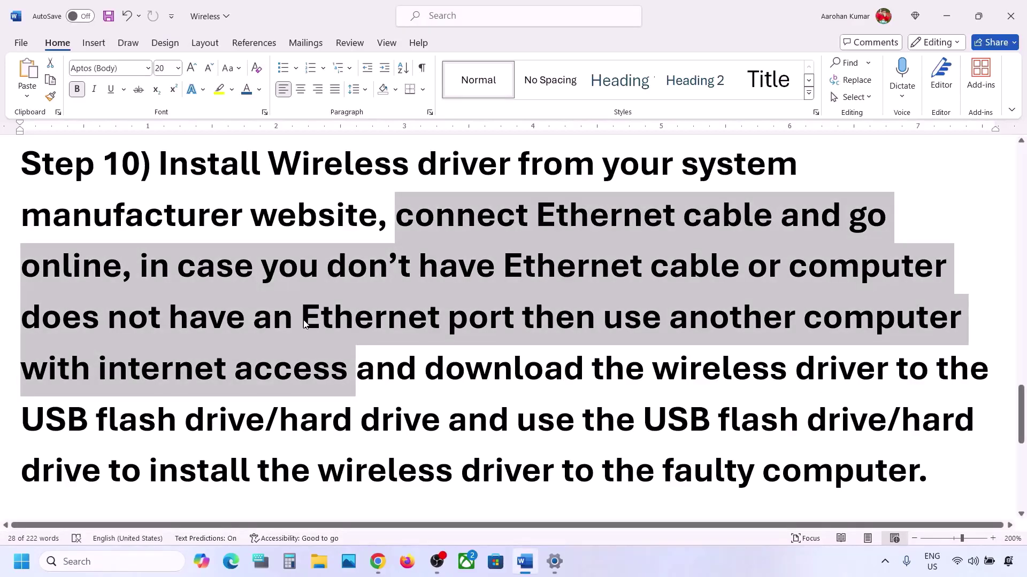
- Highlight the Step 10 passage from "use another computer" through "USB flash drive/hard drive"
{"action": "left_click", "coordinate": [303, 324]}
{"action": "left_click_drag", "start_coordinate": [502, 266], "coordinate": [627, 325]}
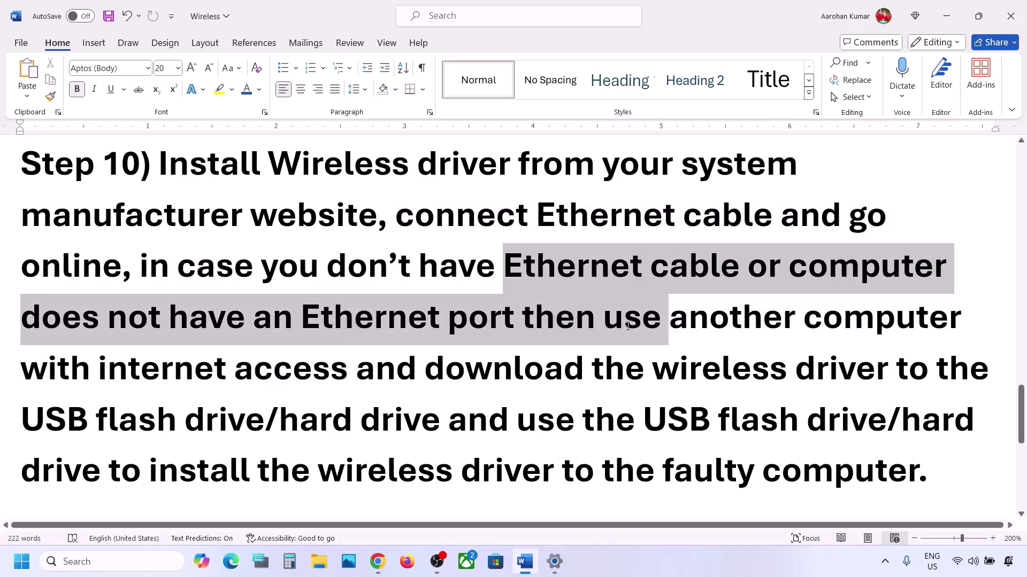
{"action": "left_click", "coordinate": [538, 374]}
{"action": "left_click_drag", "start_coordinate": [604, 321], "coordinate": [134, 357]}
{"action": "left_click_drag", "start_coordinate": [259, 372], "coordinate": [399, 414]}
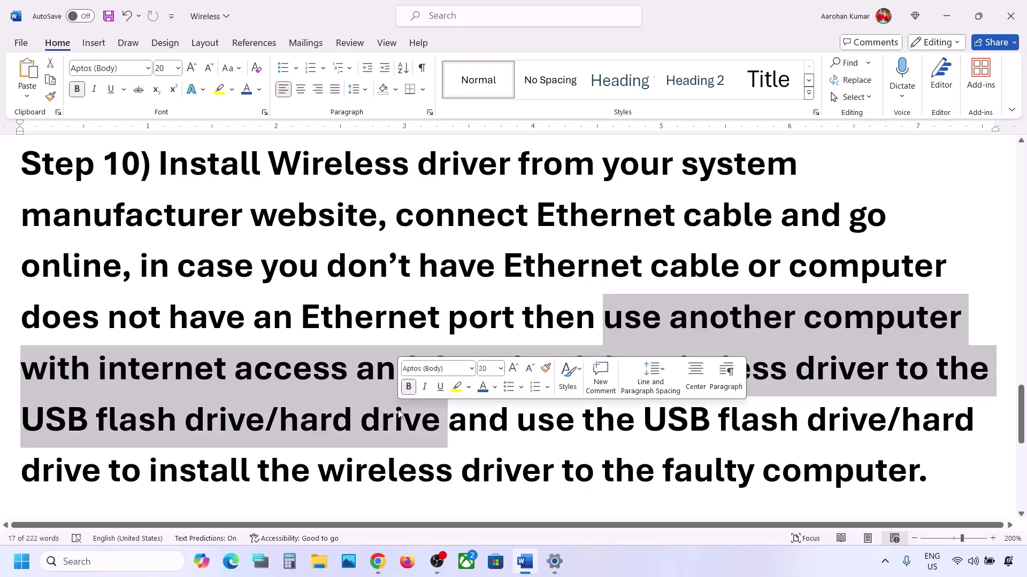
- Switch to the Dell G15 5520 support page in Chrome and open its Find Drivers resource
{"action": "left_click", "coordinate": [376, 567]}
{"action": "scroll", "coordinate": [394, 274], "scroll_direction": "down", "scroll_amount": 4}
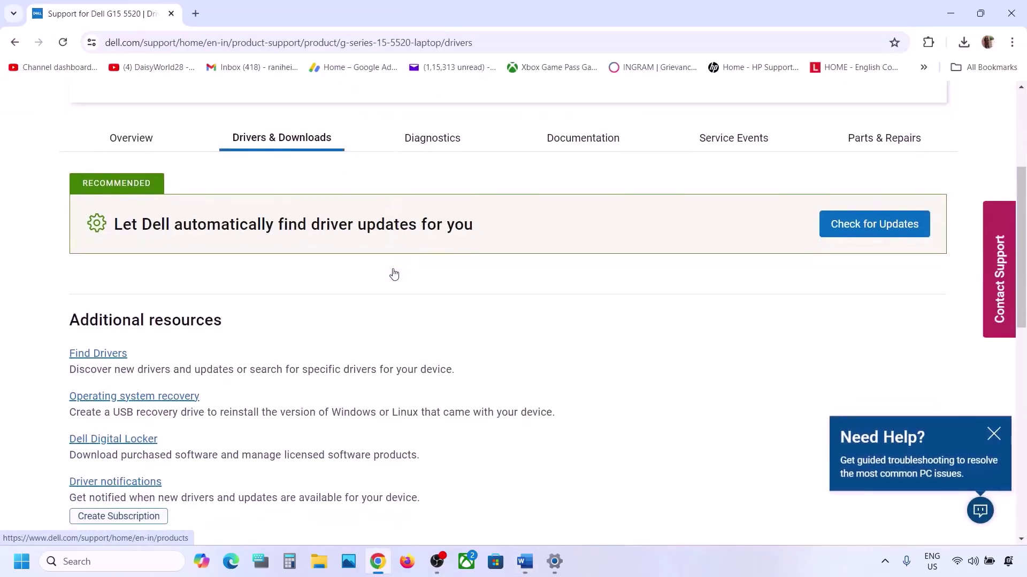
{"action": "scroll", "coordinate": [394, 274], "scroll_direction": "up", "scroll_amount": 4}
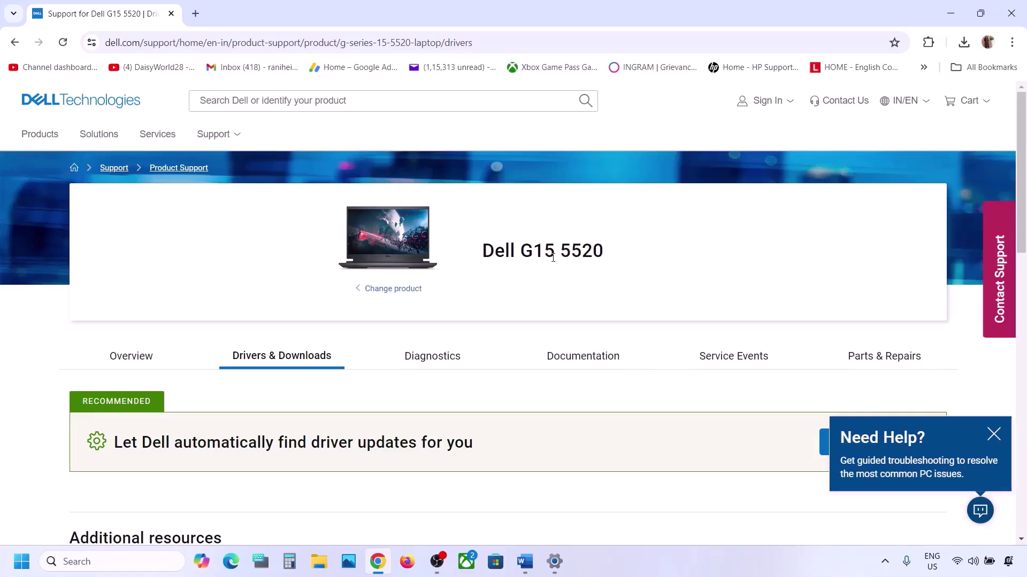
{"action": "scroll", "coordinate": [418, 332], "scroll_direction": "down", "scroll_amount": 6}
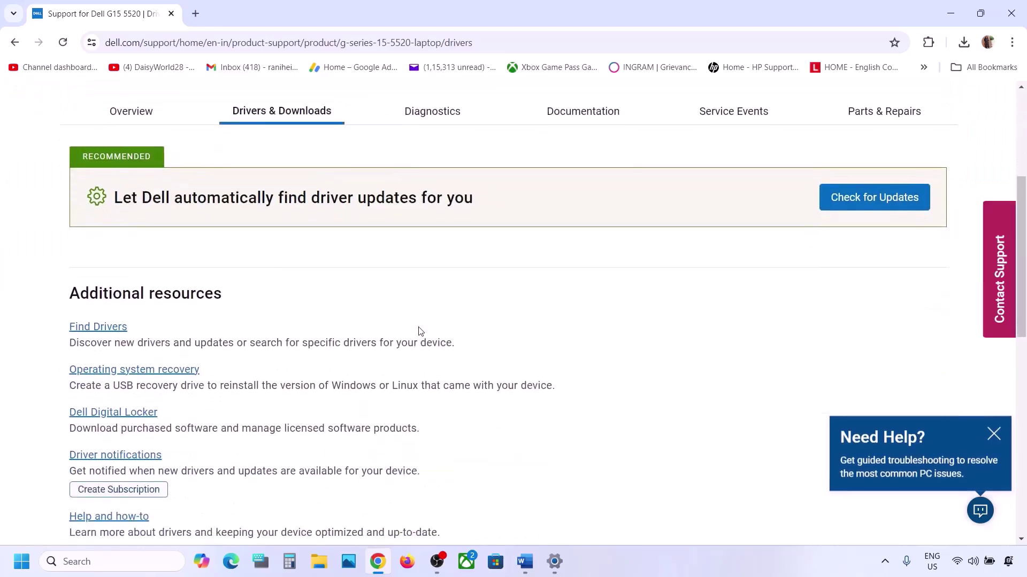
{"action": "scroll", "coordinate": [420, 328], "scroll_direction": "up", "scroll_amount": 4}
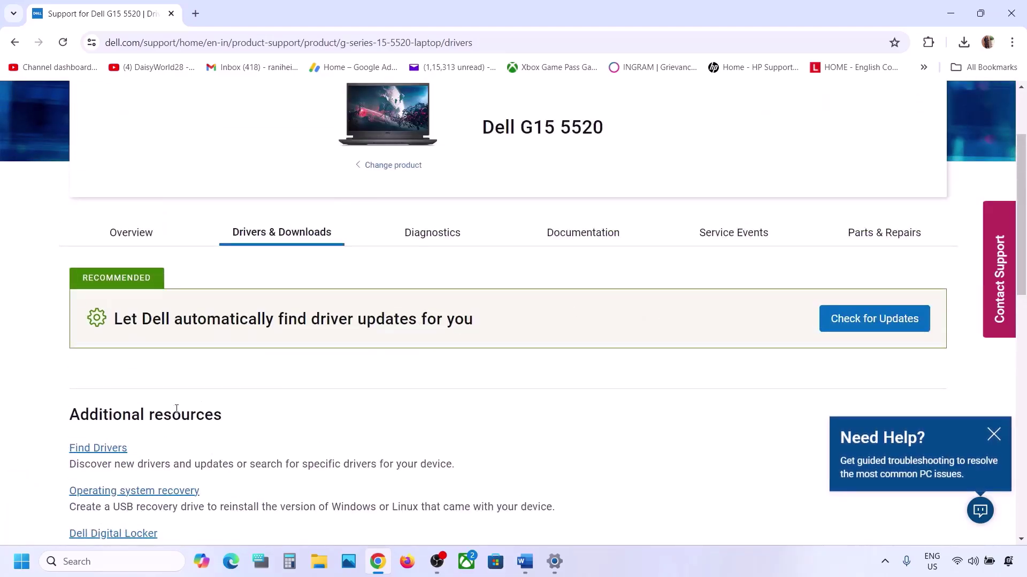
{"action": "left_click", "coordinate": [120, 448]}
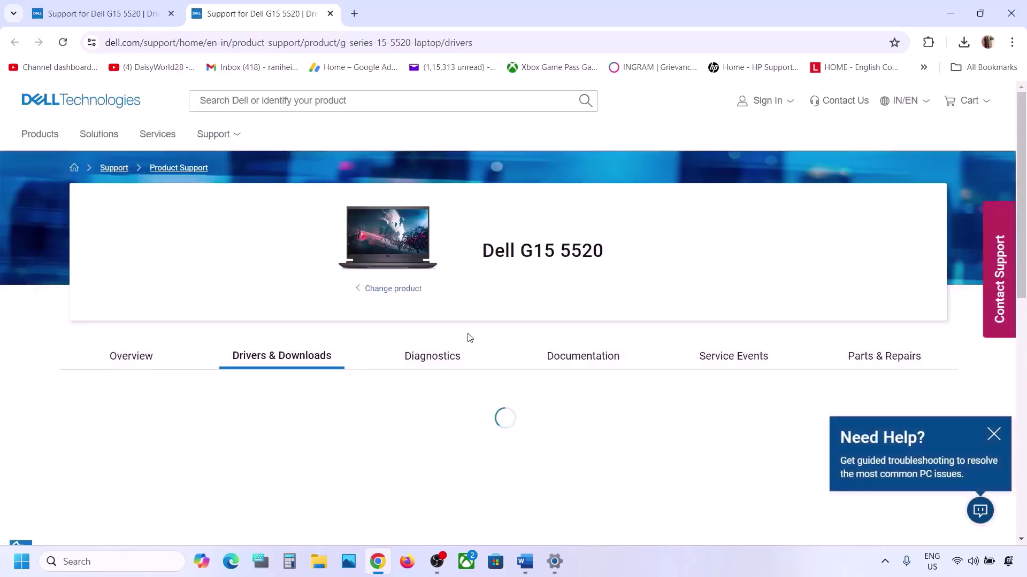
- Filter the Dell G15 5520 driver list by the Network, Ethernet & Wireless category
{"action": "scroll", "coordinate": [468, 337], "scroll_direction": "down", "scroll_amount": 5}
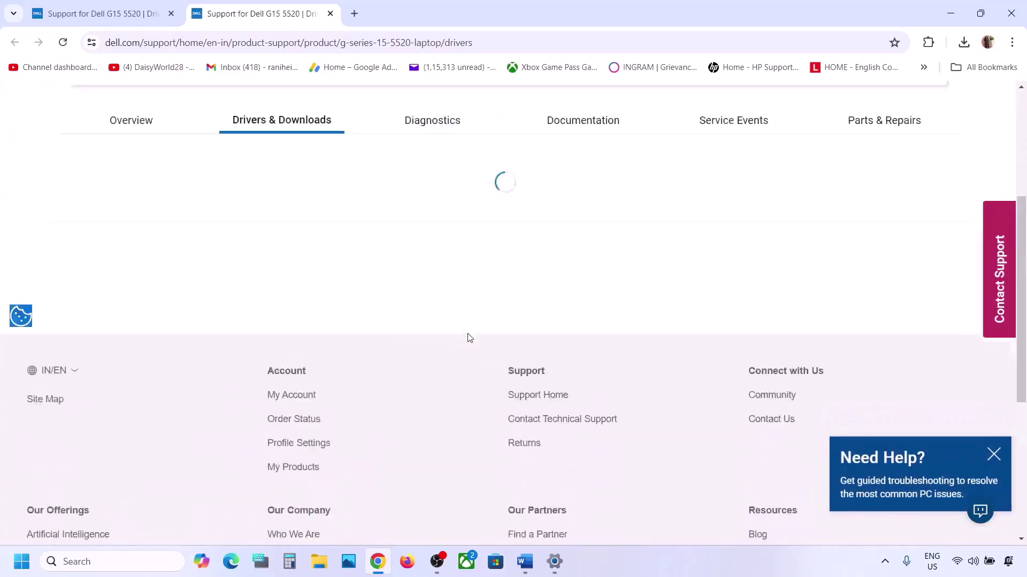
{"action": "scroll", "coordinate": [468, 337], "scroll_direction": "up", "scroll_amount": 2}
{"action": "scroll", "coordinate": [469, 336], "scroll_direction": "down", "scroll_amount": 3}
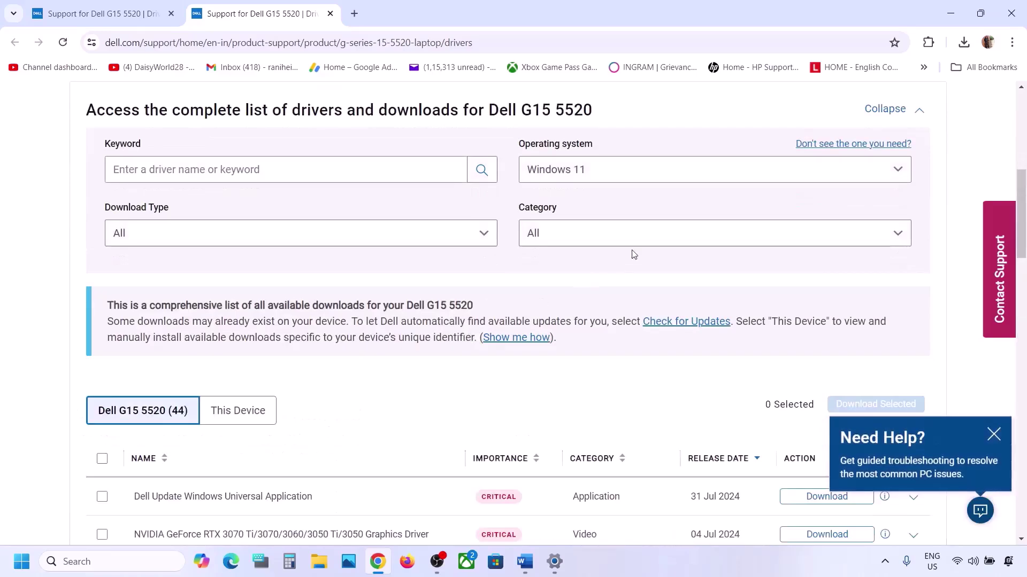
{"action": "left_click", "coordinate": [597, 231]}
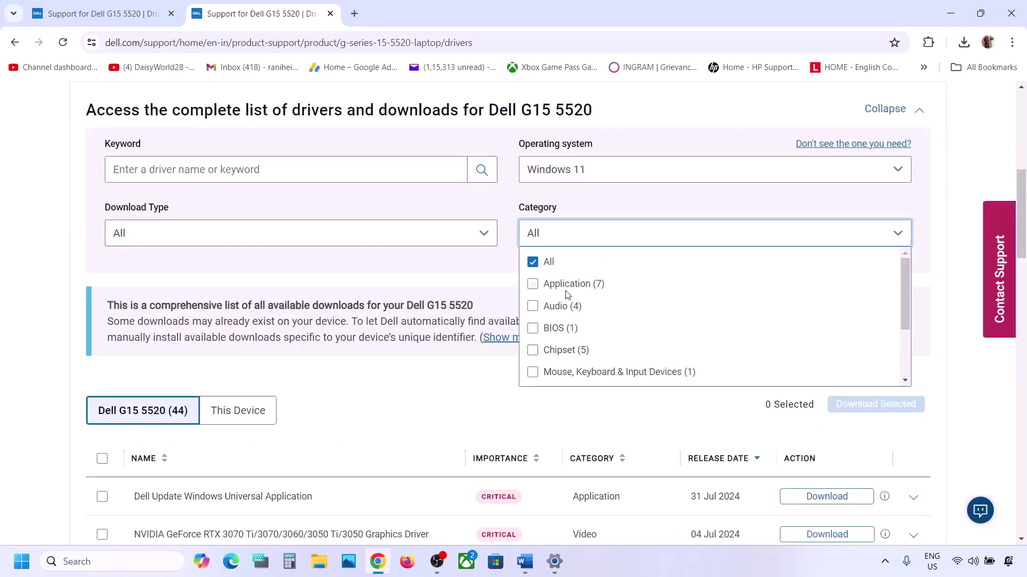
{"action": "scroll", "coordinate": [564, 343], "scroll_direction": "down", "scroll_amount": 2}
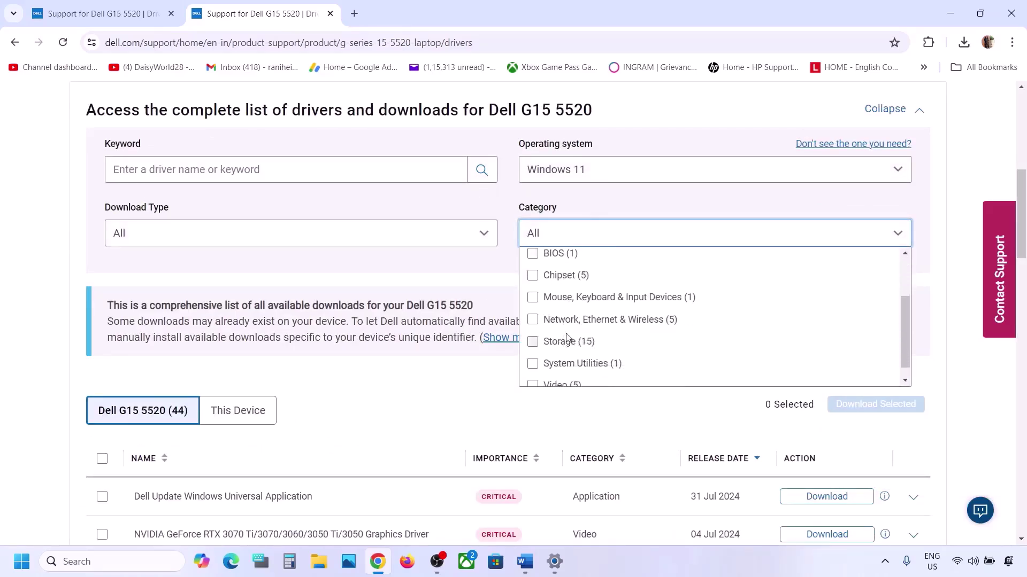
{"action": "left_click", "coordinate": [533, 320]}
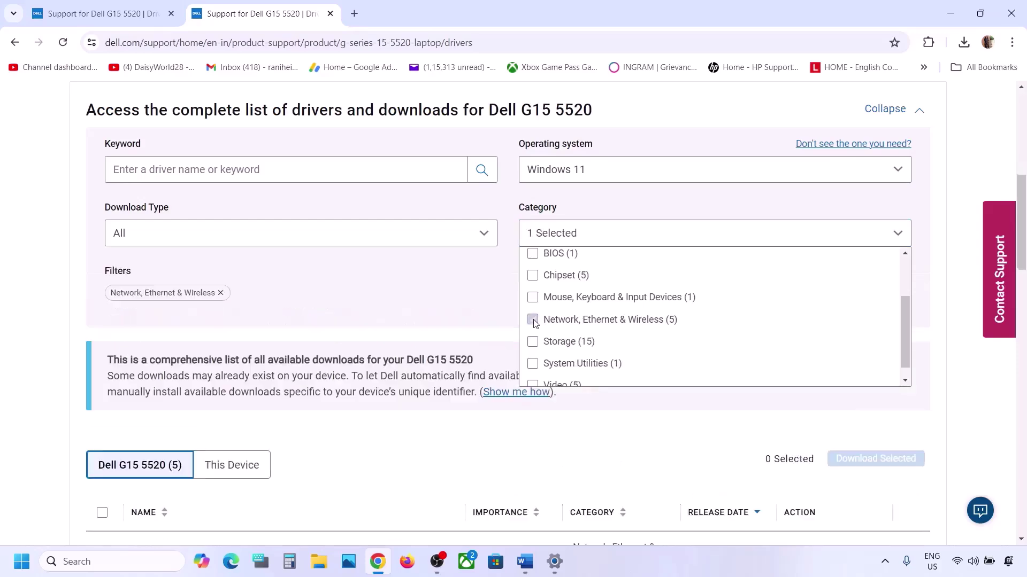
{"action": "scroll", "coordinate": [380, 444], "scroll_direction": "down", "scroll_amount": 5}
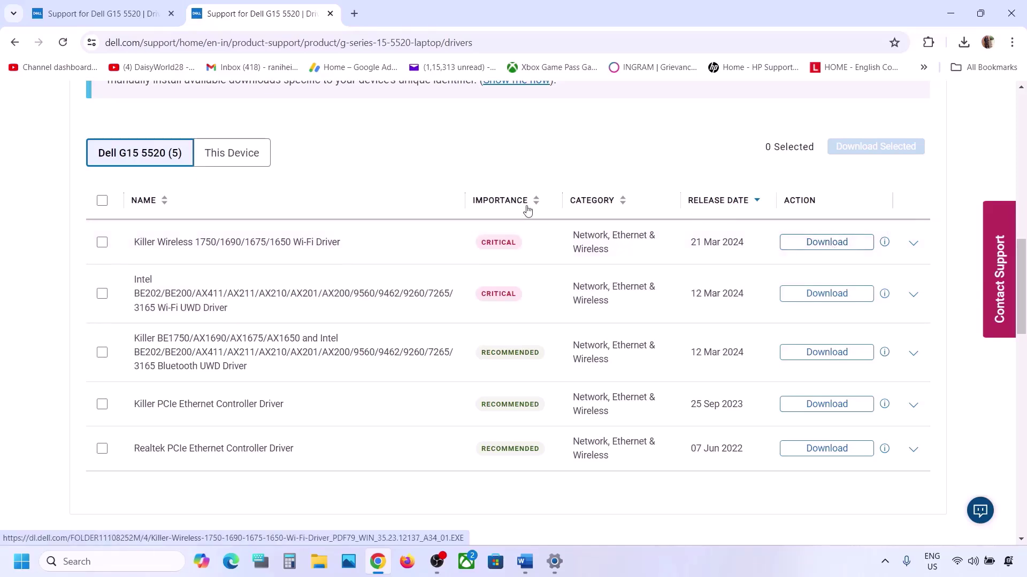
- Recheck Step 10 in the document, then download the Killer Wireless 1750/1690/1675/1650 Wi-Fi Driver from the Dell page
{"action": "left_click", "coordinate": [527, 562]}
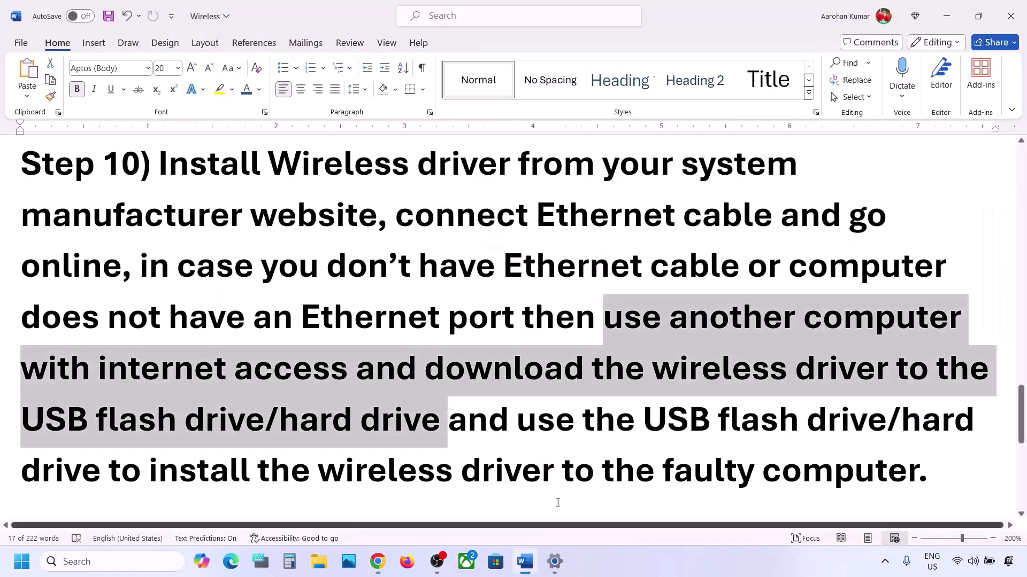
{"action": "left_click", "coordinate": [481, 426]}
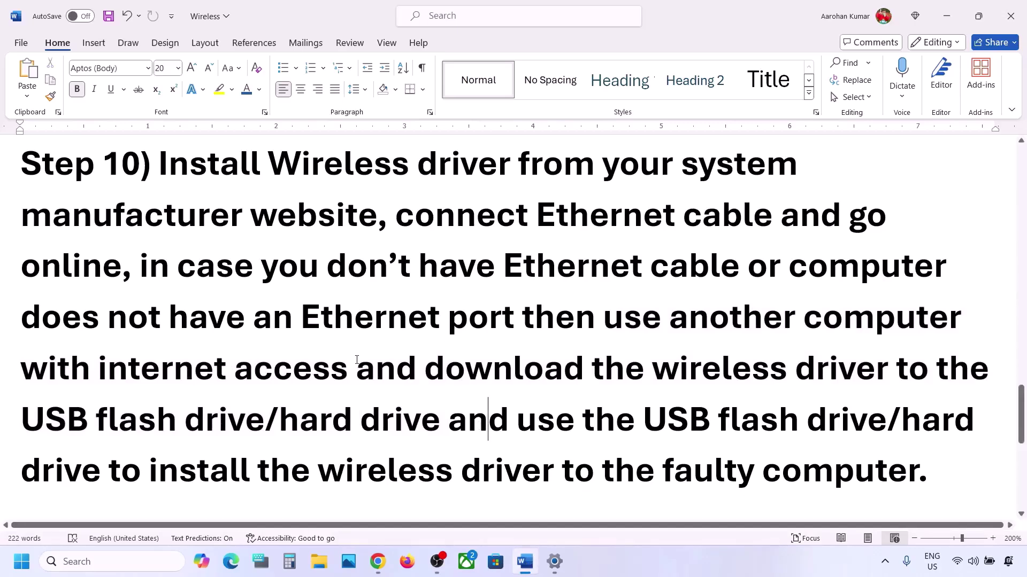
{"action": "left_click", "coordinate": [946, 16]}
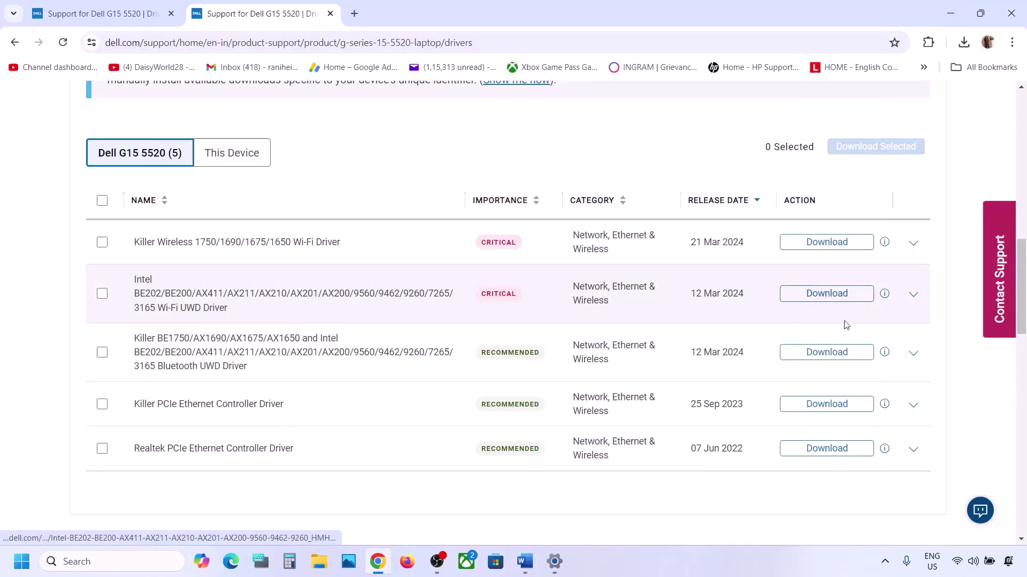
{"action": "left_click", "coordinate": [823, 251]}
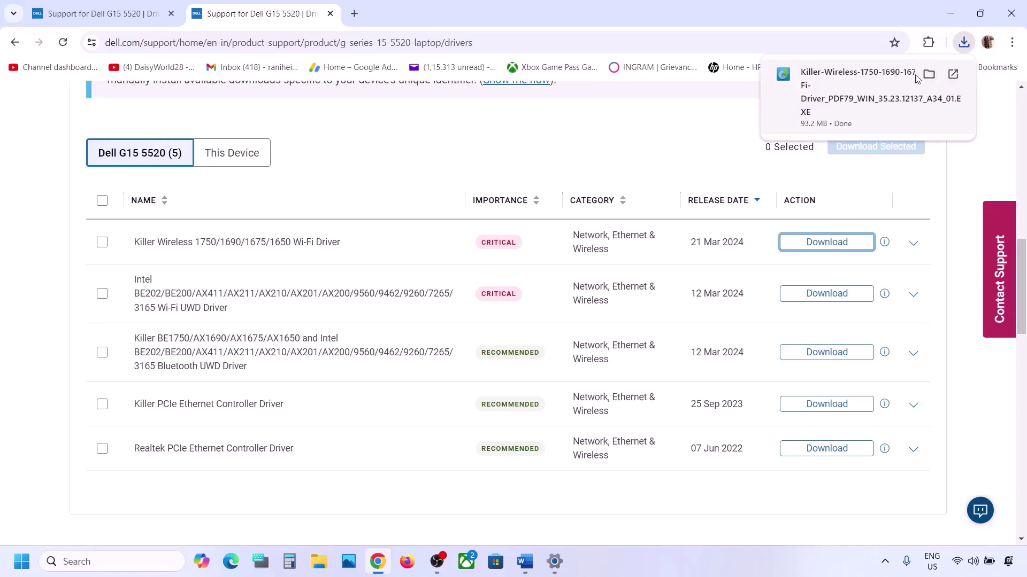
{"action": "left_click", "coordinate": [682, 565]}
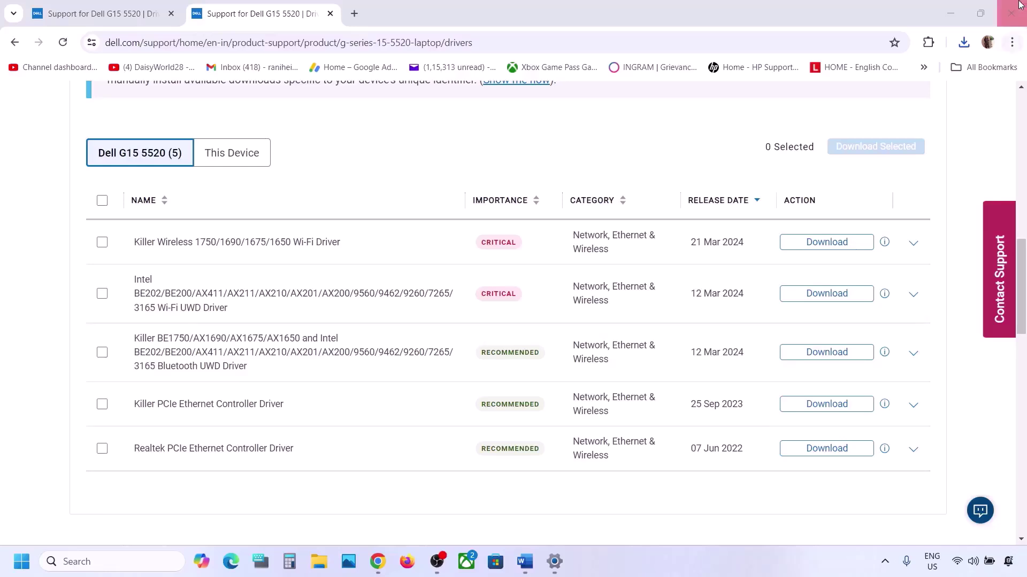
- Show the downloaded Killer Wireless driver installer in its Downloads folder and copy the file
{"action": "left_click", "coordinate": [964, 42]}
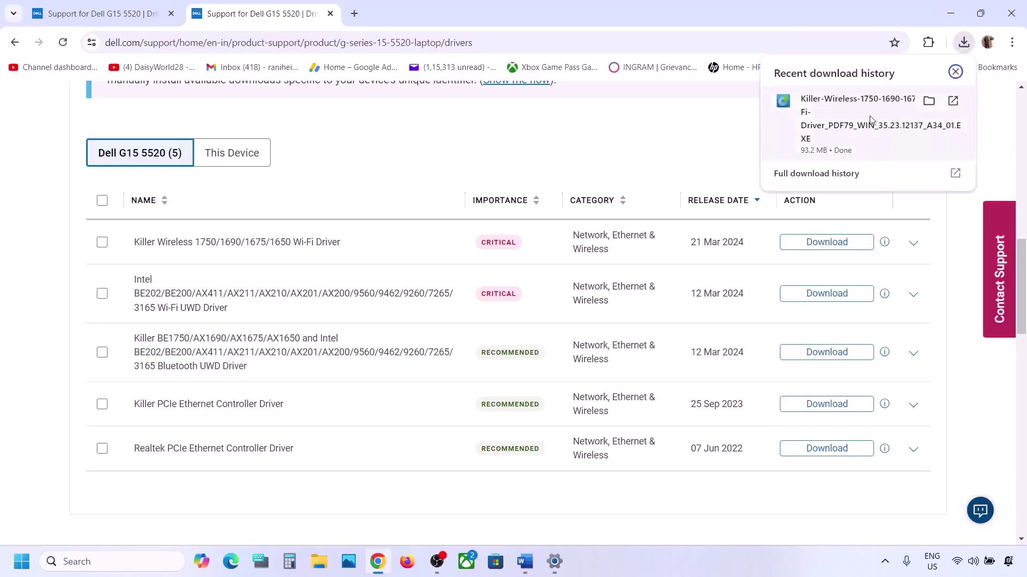
{"action": "left_click", "coordinate": [928, 101]}
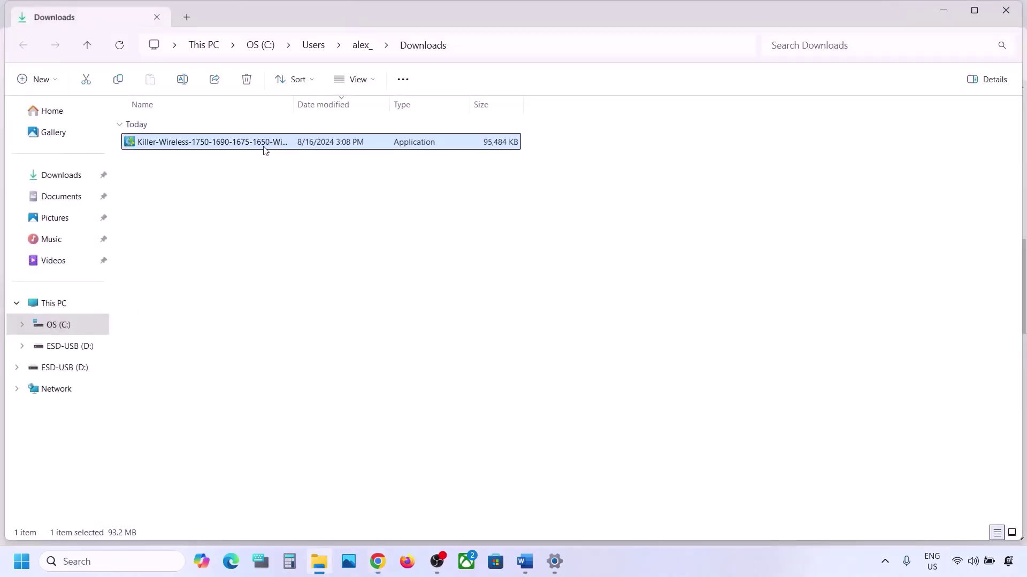
{"action": "right_click", "coordinate": [256, 147]}
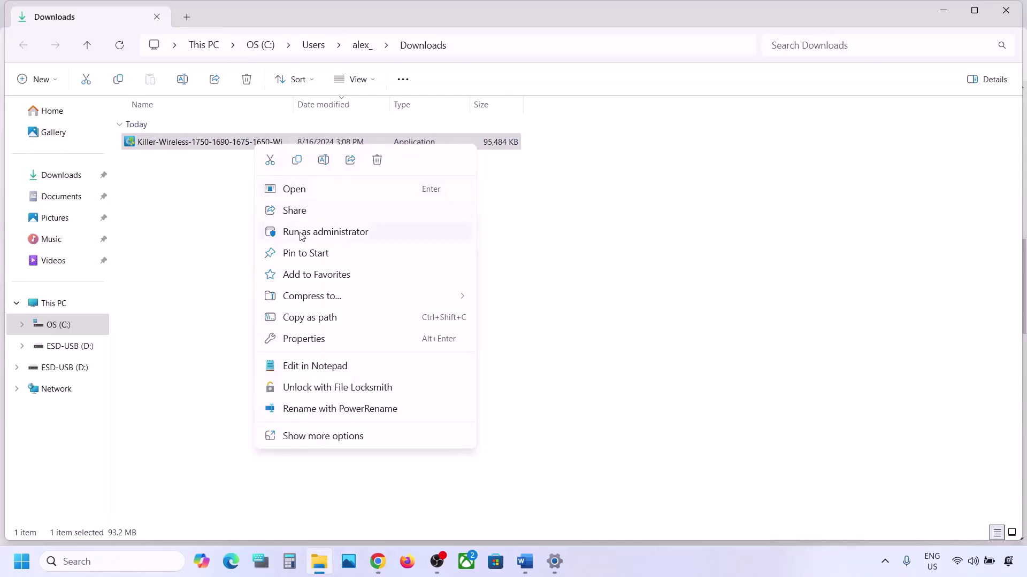
{"action": "left_click", "coordinate": [301, 165]}
- Paste the driver installer onto the ESD-USB (D:) drive and reopen the drive to check its contents
{"action": "left_click", "coordinate": [61, 304]}
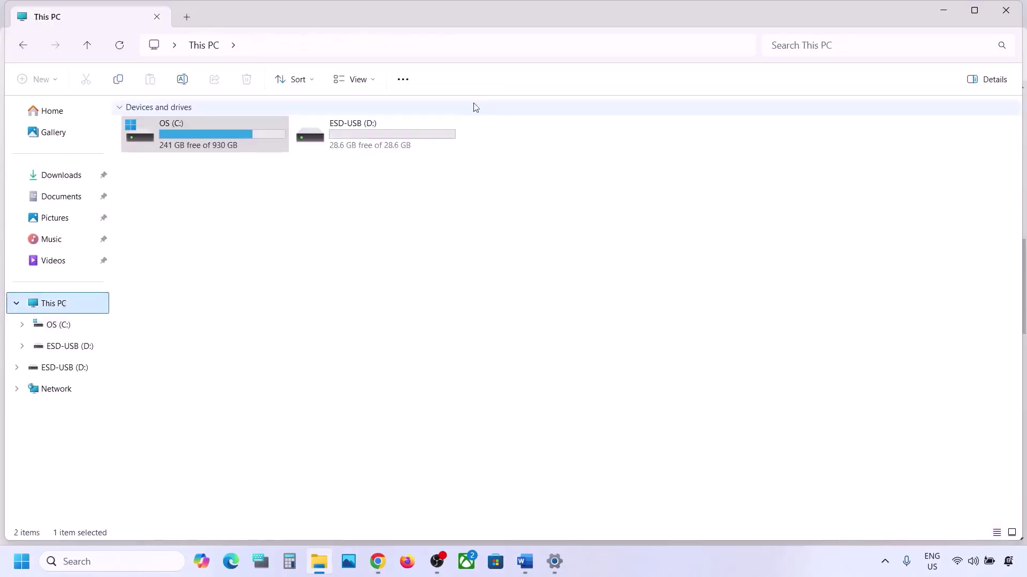
{"action": "double_click", "coordinate": [374, 142]}
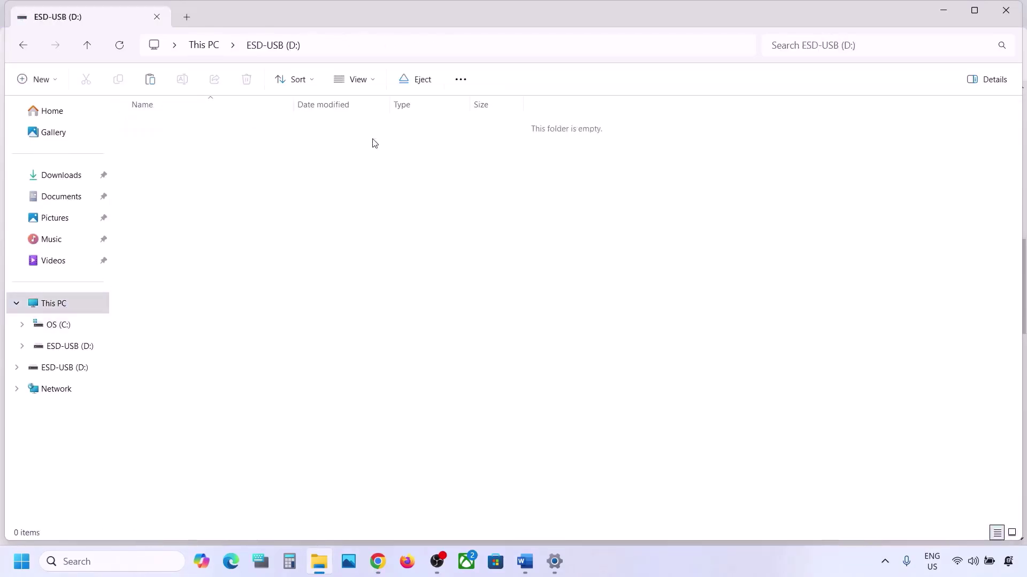
{"action": "right_click", "coordinate": [373, 198]}
{"action": "left_click", "coordinate": [388, 211]}
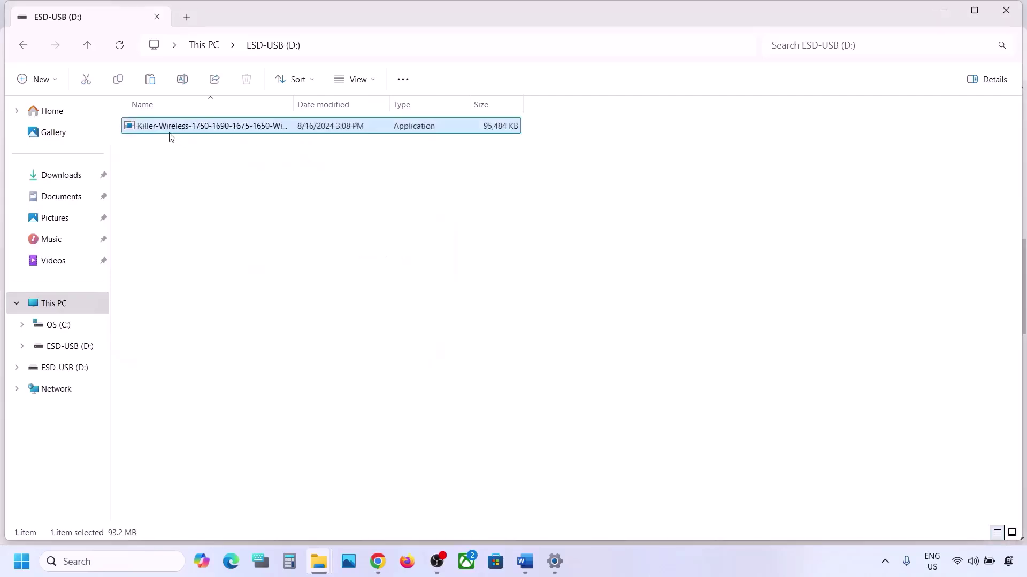
{"action": "left_click", "coordinate": [87, 46]}
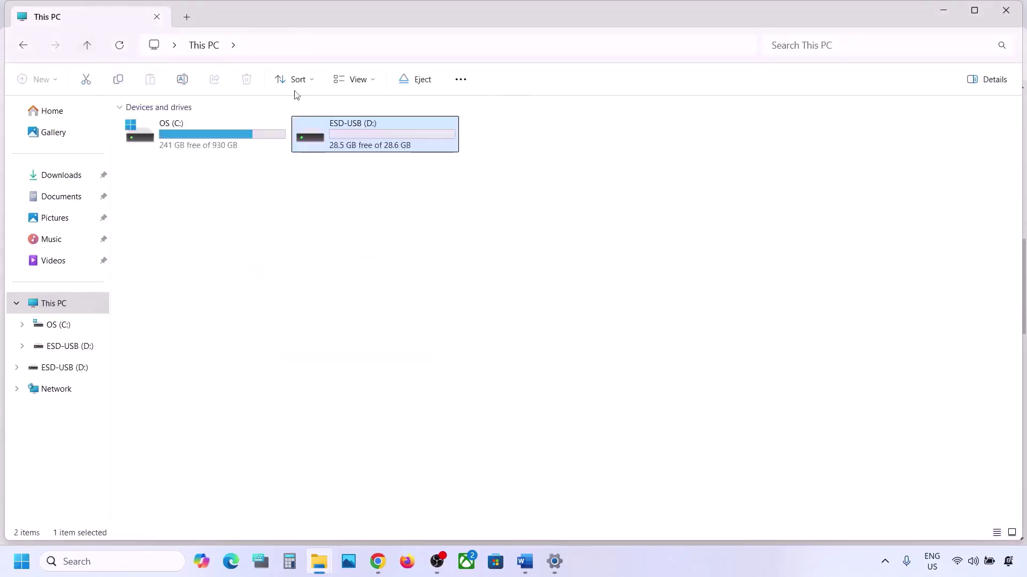
{"action": "double_click", "coordinate": [354, 129]}
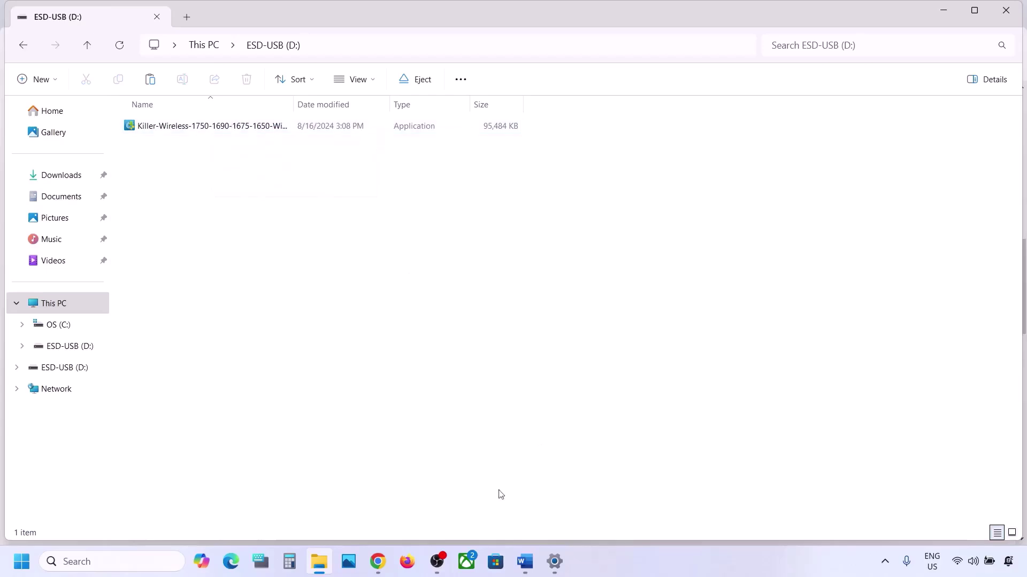
- Return to the Word document and highlight "Update system BIOS" and "Use Ethernet cable" in Step 11
{"action": "left_click", "coordinate": [525, 561]}
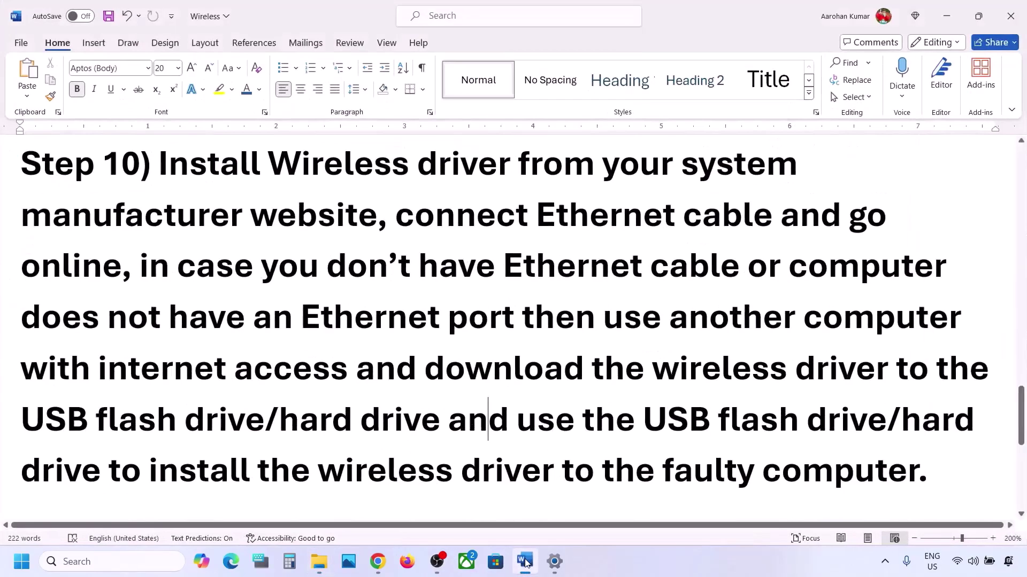
{"action": "scroll", "coordinate": [388, 429], "scroll_direction": "down", "scroll_amount": 6}
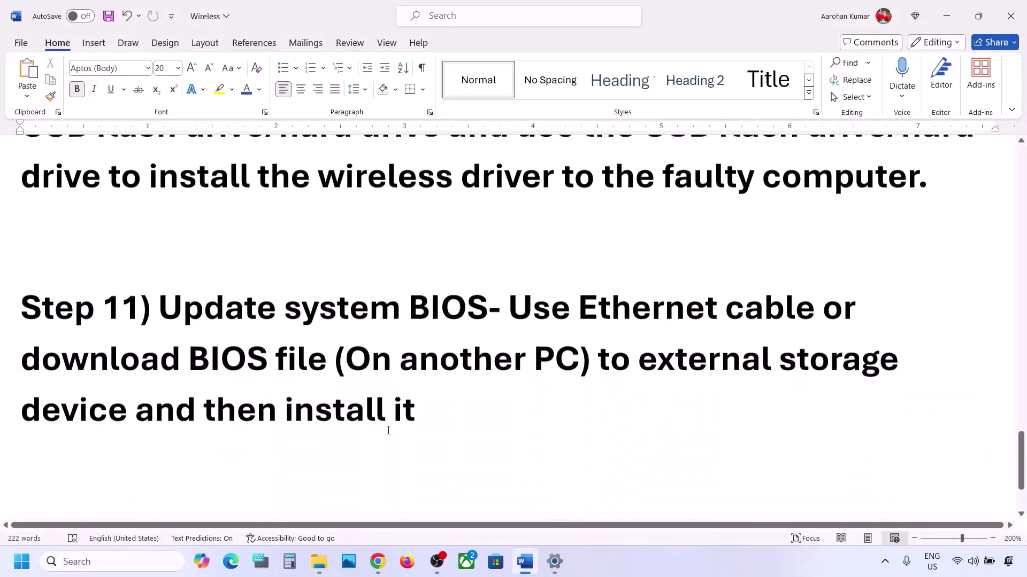
{"action": "left_click", "coordinate": [487, 300], "text": "shift"}
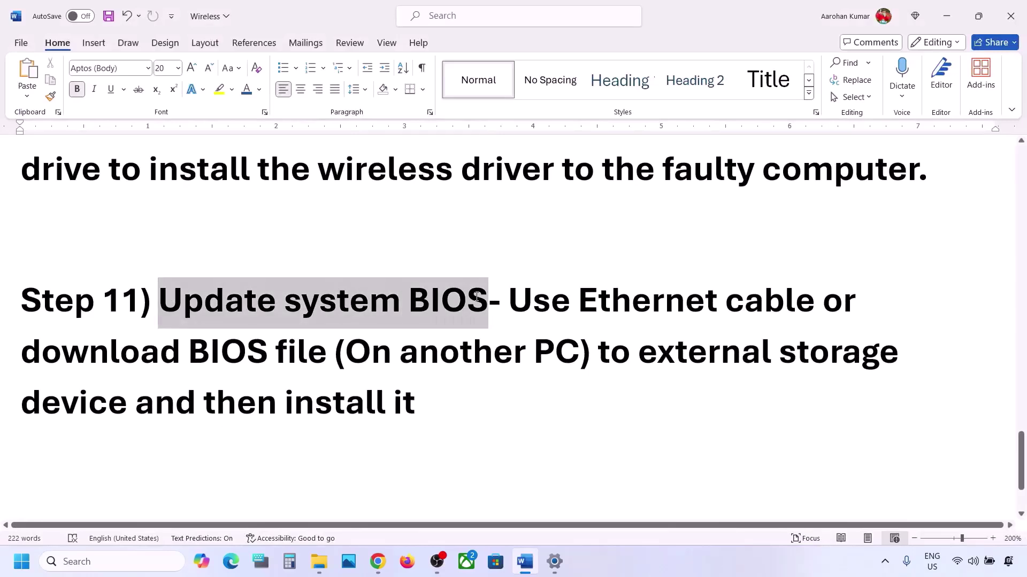
{"action": "left_click", "coordinate": [466, 298]}
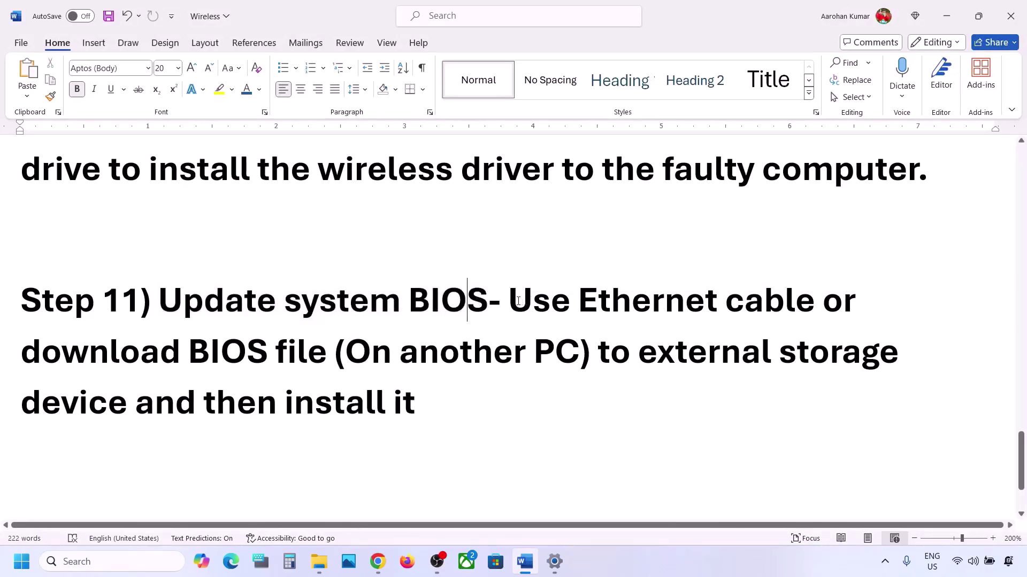
{"action": "left_click_drag", "start_coordinate": [578, 300], "coordinate": [767, 313]}
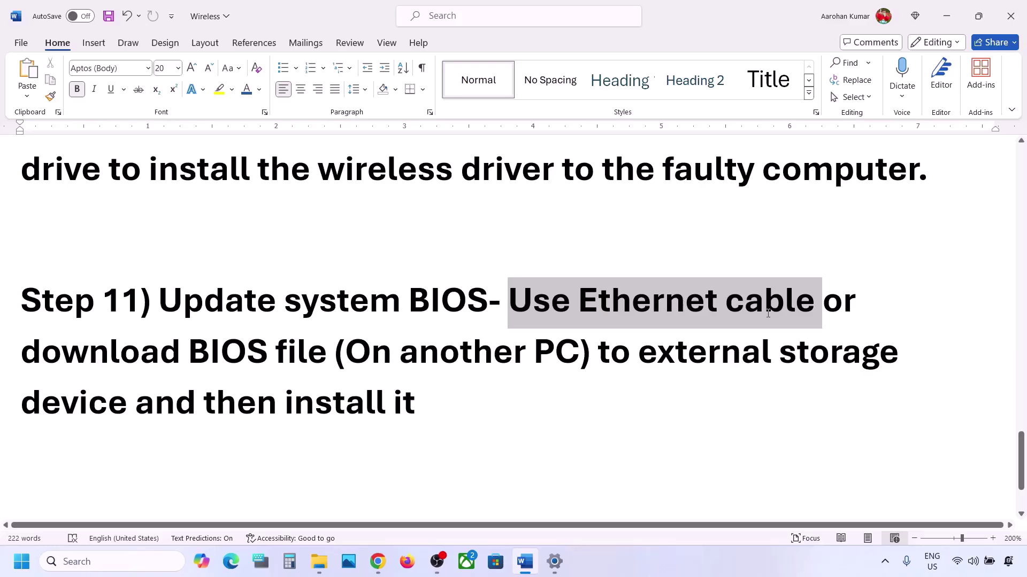
{"action": "left_click_drag", "start_coordinate": [768, 313], "coordinate": [768, 313]}
- Switch to the Dell G15 5520 drivers page in Chrome and filter the downloads by BIOS instead of Network, Ethernet & Wireless
{"action": "left_click", "coordinate": [377, 561]}
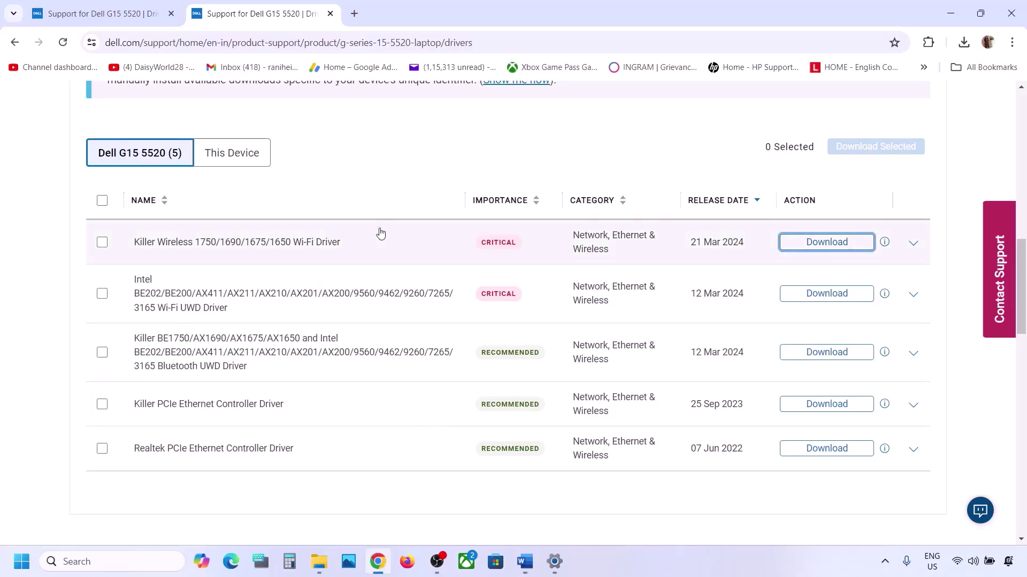
{"action": "scroll", "coordinate": [714, 229], "scroll_direction": "up", "scroll_amount": 4}
{"action": "left_click", "coordinate": [639, 132]}
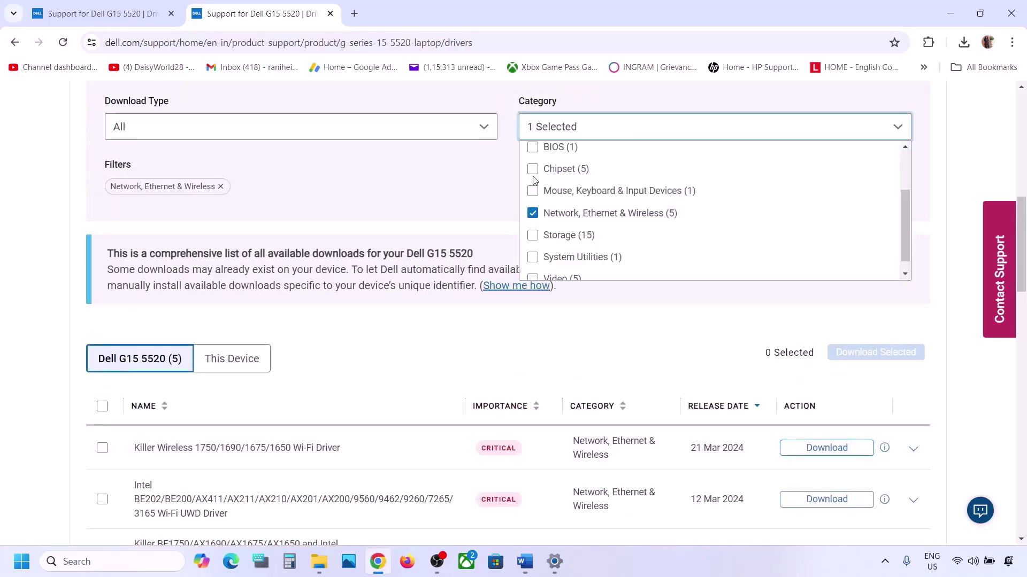
{"action": "left_click", "coordinate": [533, 147]}
{"action": "left_click", "coordinate": [533, 213]}
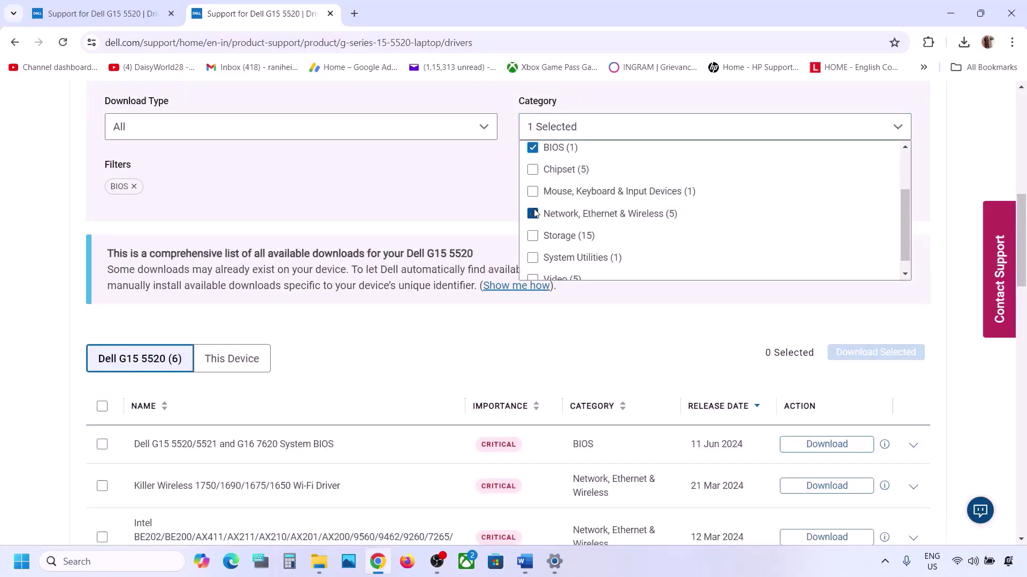
{"action": "left_click", "coordinate": [449, 305]}
{"action": "scroll", "coordinate": [449, 308], "scroll_direction": "down", "scroll_amount": 2}
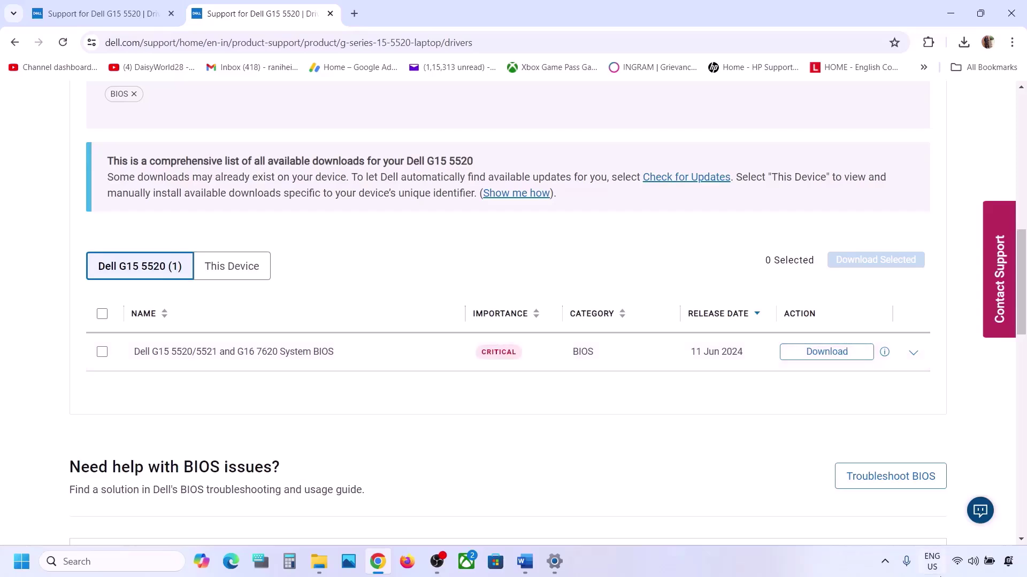
- Check the laptop's battery charge in the Windows quick settings and return to Step 11 in the Word document
{"action": "left_click", "coordinate": [961, 562]}
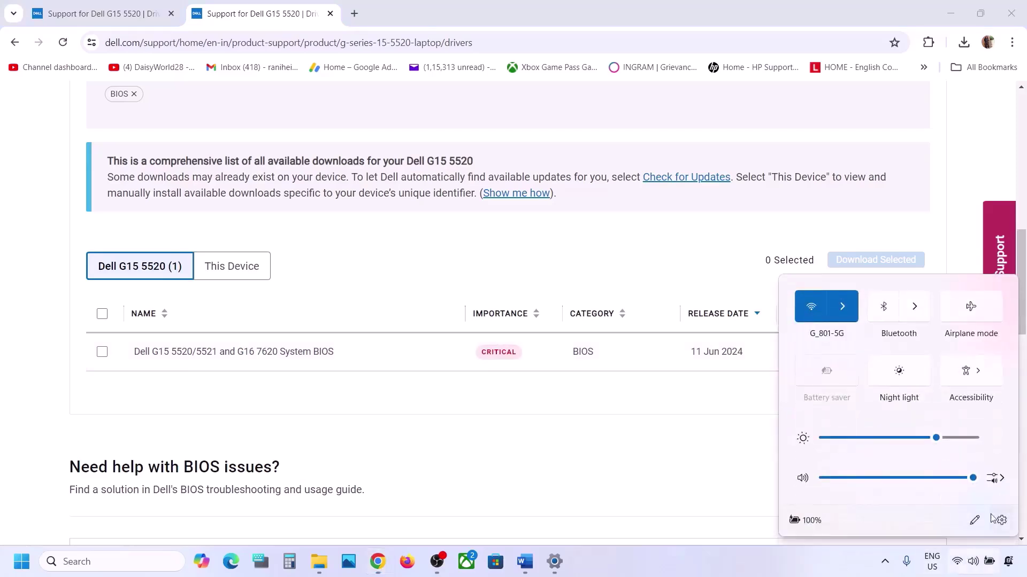
{"action": "mouse_move", "coordinate": [793, 527]}
{"action": "left_click", "coordinate": [704, 471]}
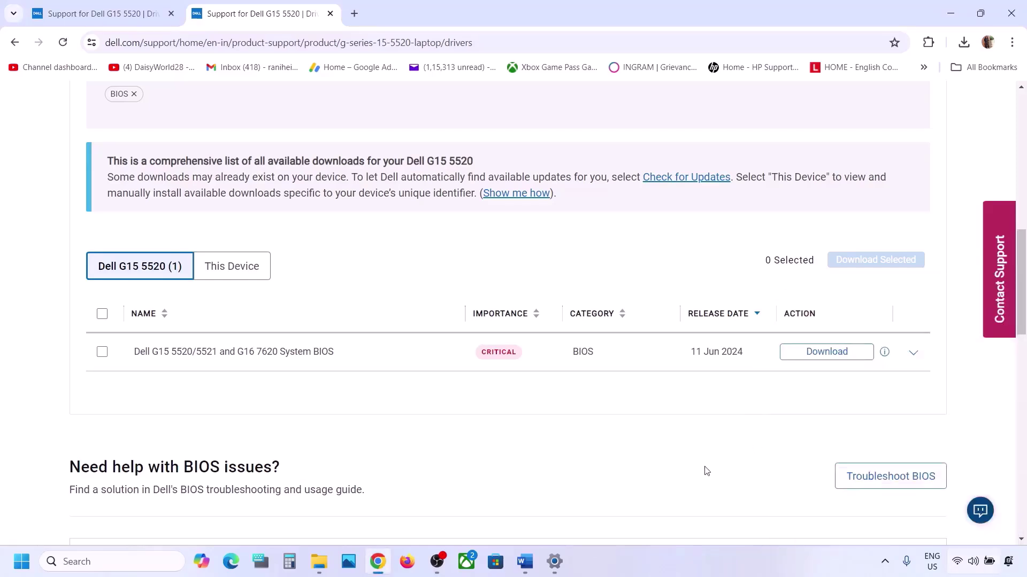
{"action": "left_click", "coordinate": [525, 562]}
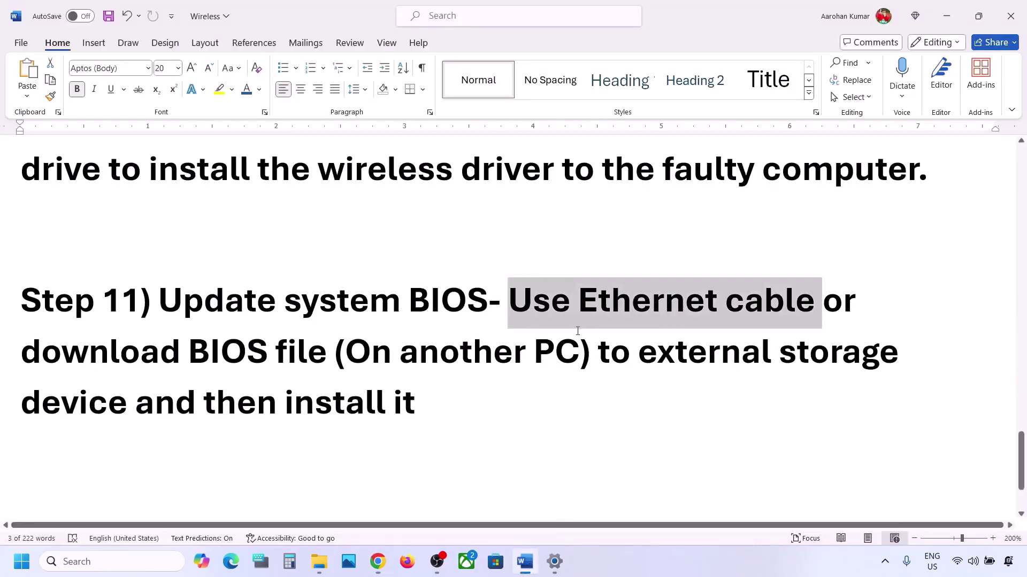